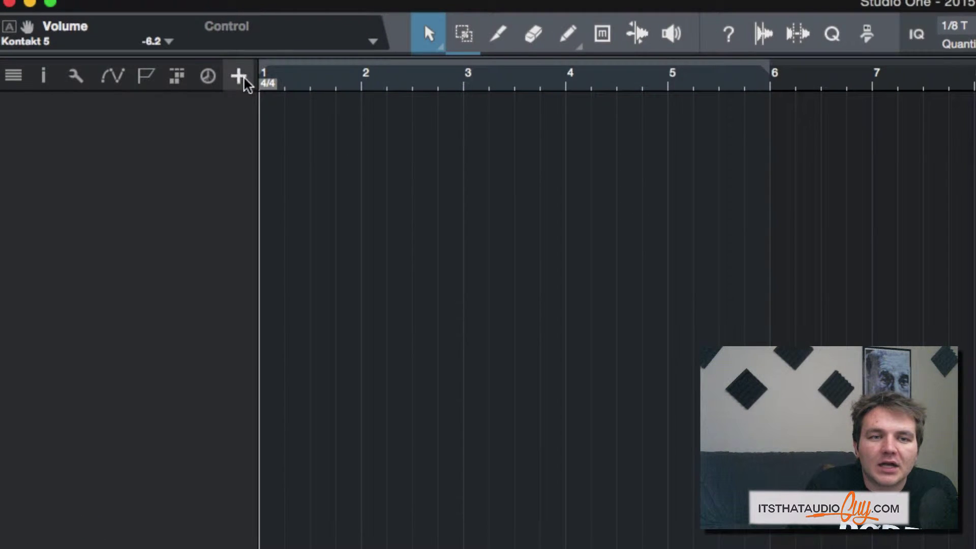
- Add one mono audio track named Vox with Input L as its input and Main as its output
{"action": "left_click", "coordinate": [243, 79]}
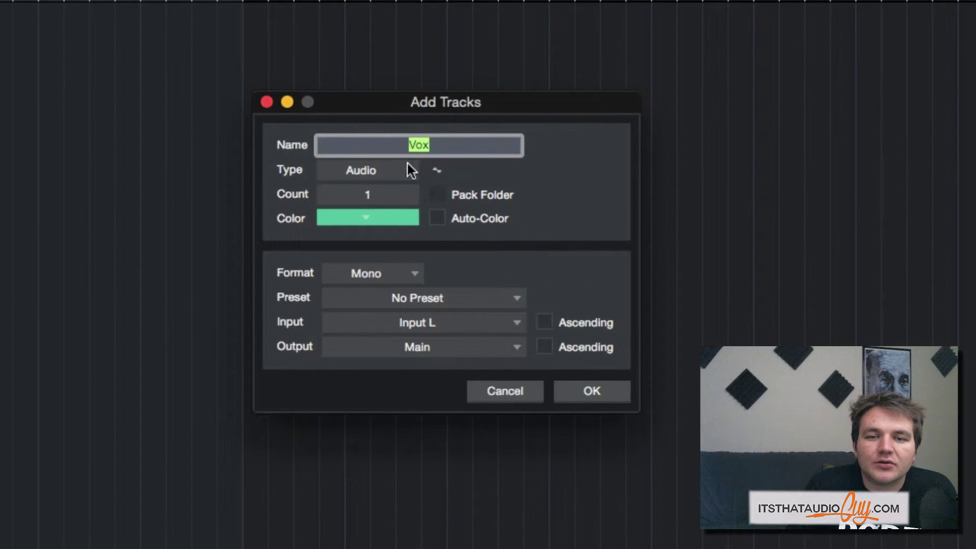
{"action": "left_click", "coordinate": [393, 170]}
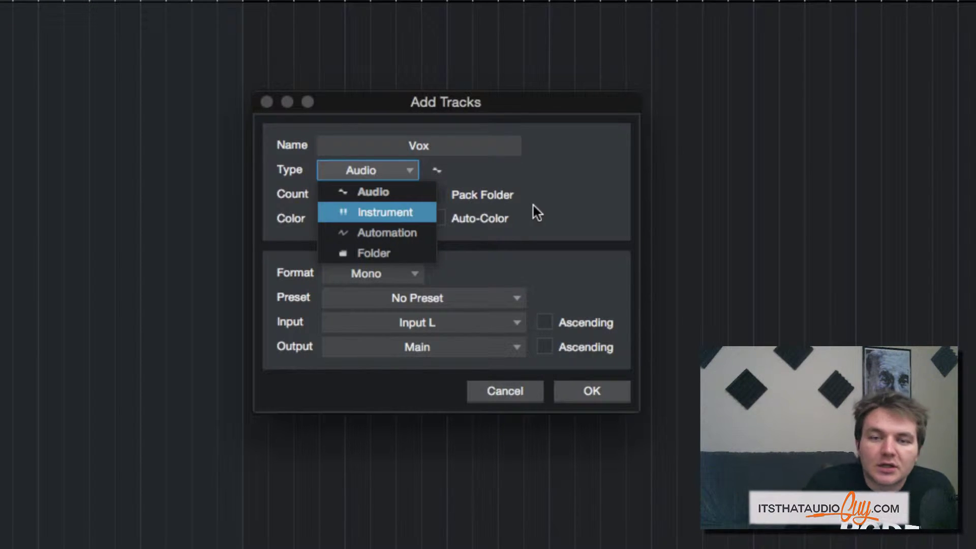
{"action": "left_click", "coordinate": [390, 192]}
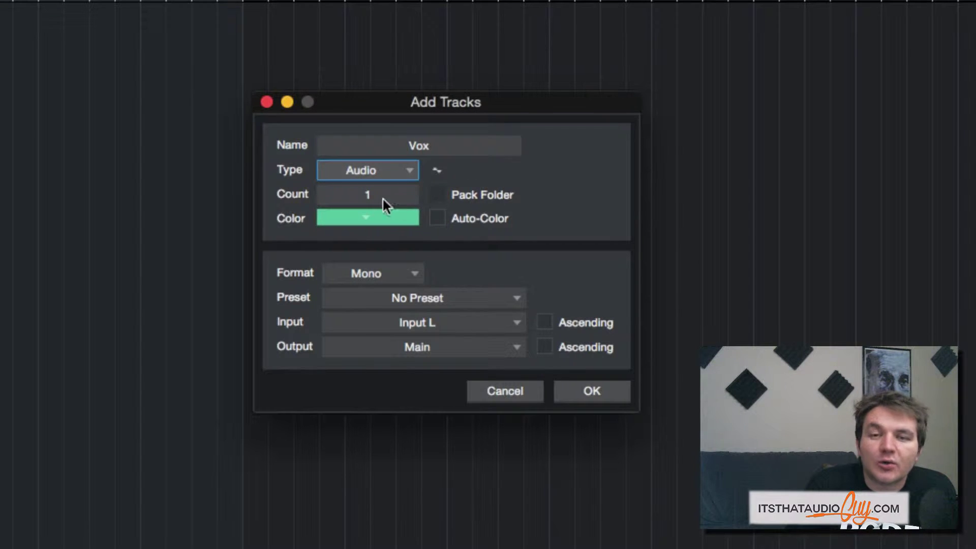
{"action": "left_click", "coordinate": [516, 150]}
{"action": "left_click", "coordinate": [393, 219]}
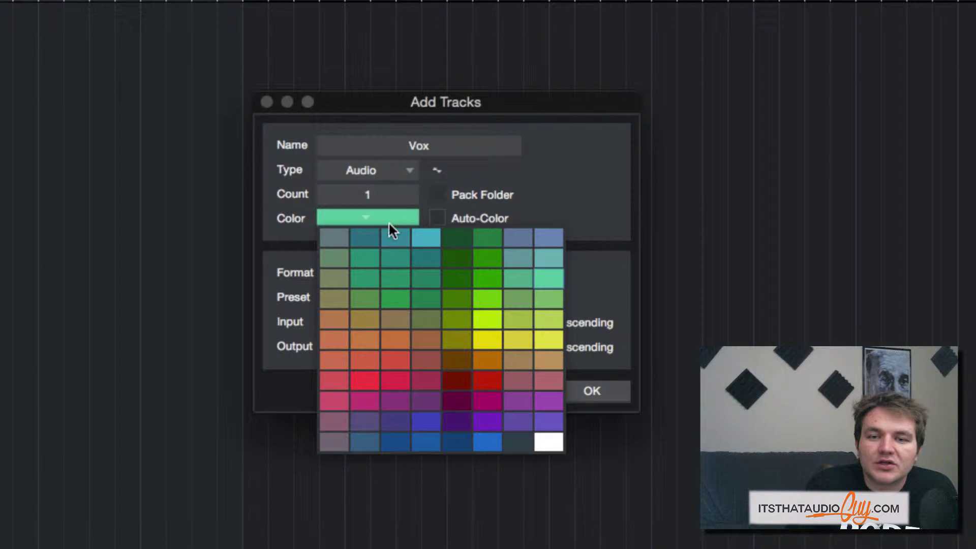
{"action": "left_click", "coordinate": [609, 159]}
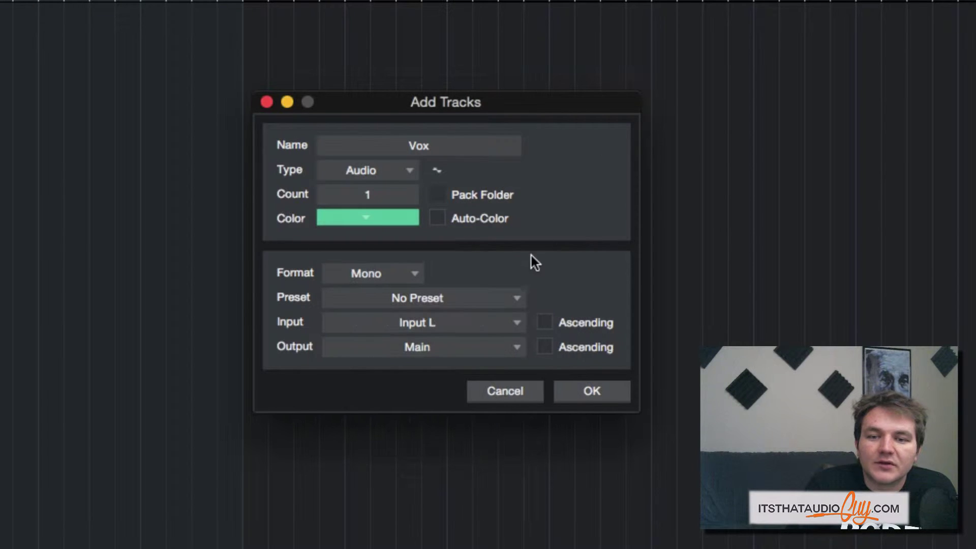
{"action": "left_click", "coordinate": [434, 322]}
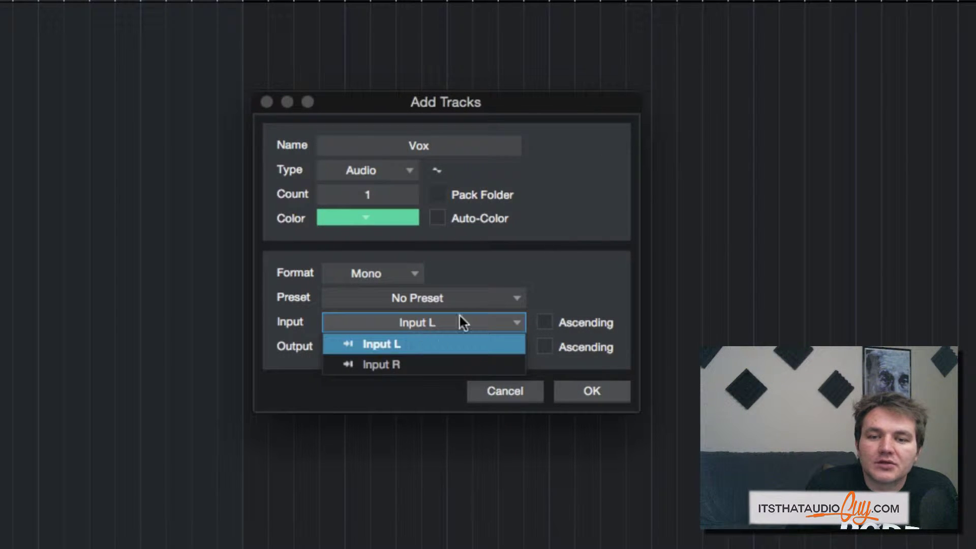
{"action": "left_click", "coordinate": [512, 276]}
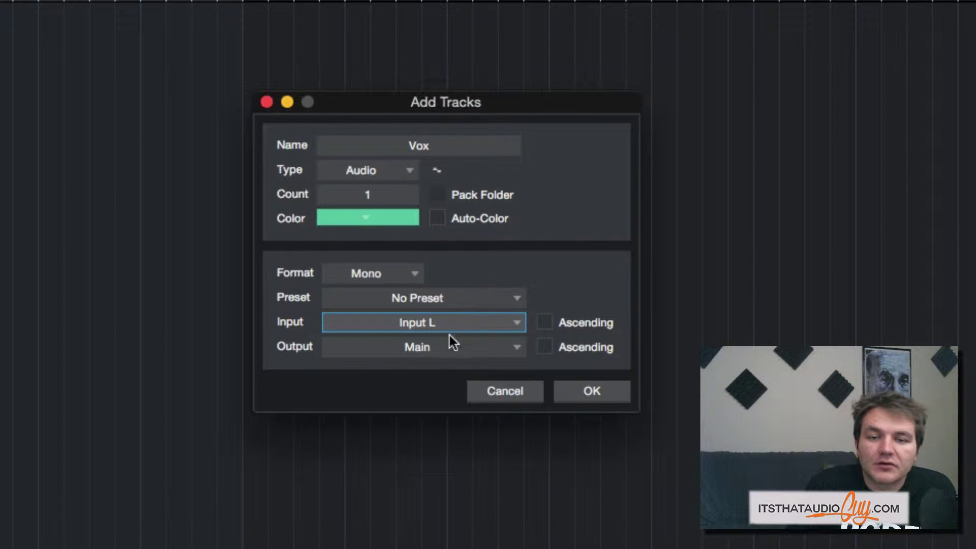
{"action": "left_click", "coordinate": [579, 391]}
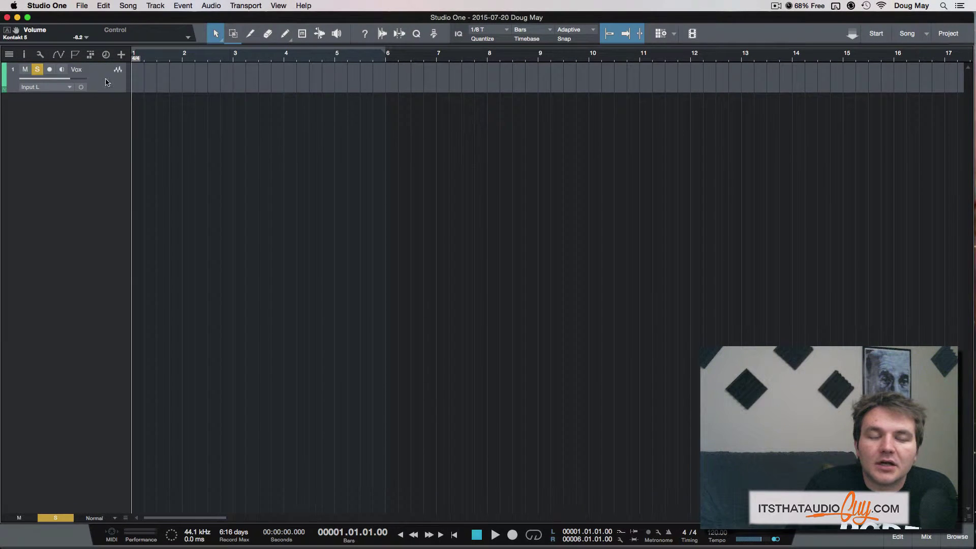
- Add one instrument track named Dude, keeping the default input and no assigned instrument
{"action": "key", "text": "t"}
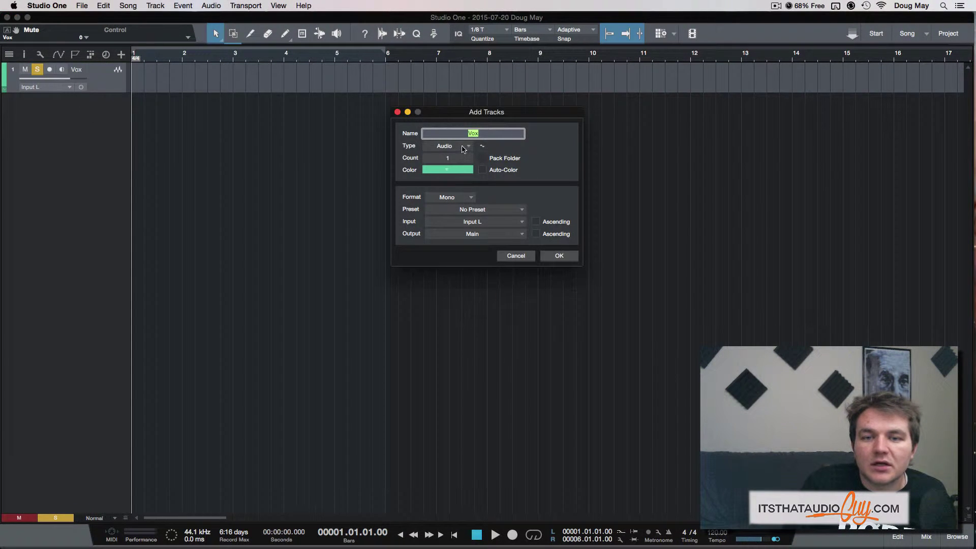
{"action": "left_click", "coordinate": [460, 146]}
{"action": "left_click", "coordinate": [456, 167]}
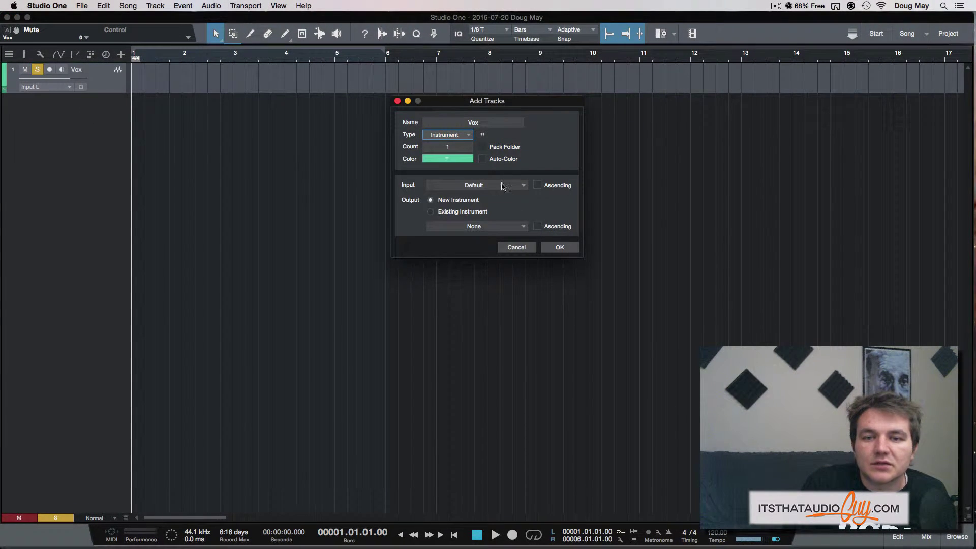
{"action": "left_click", "coordinate": [449, 121]}
{"action": "type", "text": "Do"}
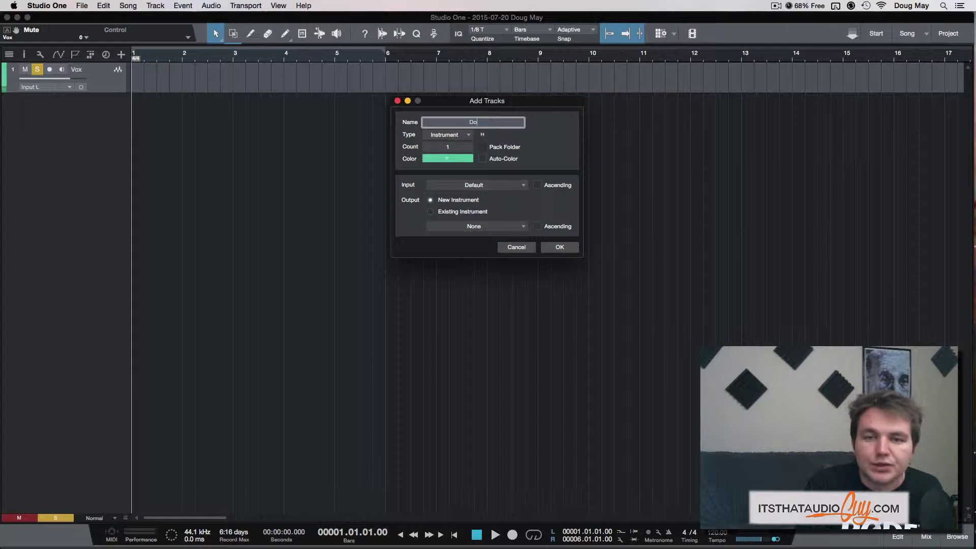
{"action": "key", "text": "Return"}
- Briefly record-arm and disarm the Vox track, and set the audio device block size to 128 samples
{"action": "left_click", "coordinate": [49, 70]}
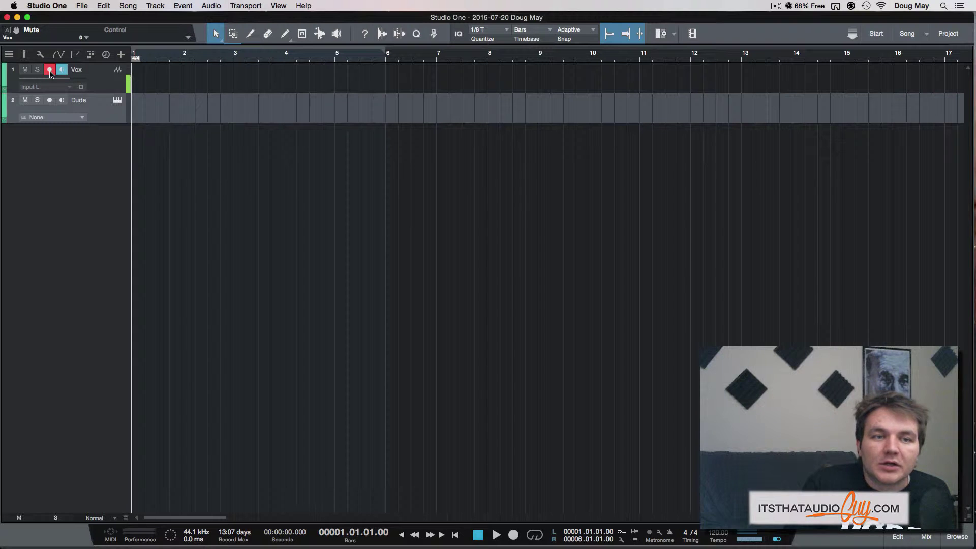
{"action": "left_click", "coordinate": [49, 71]}
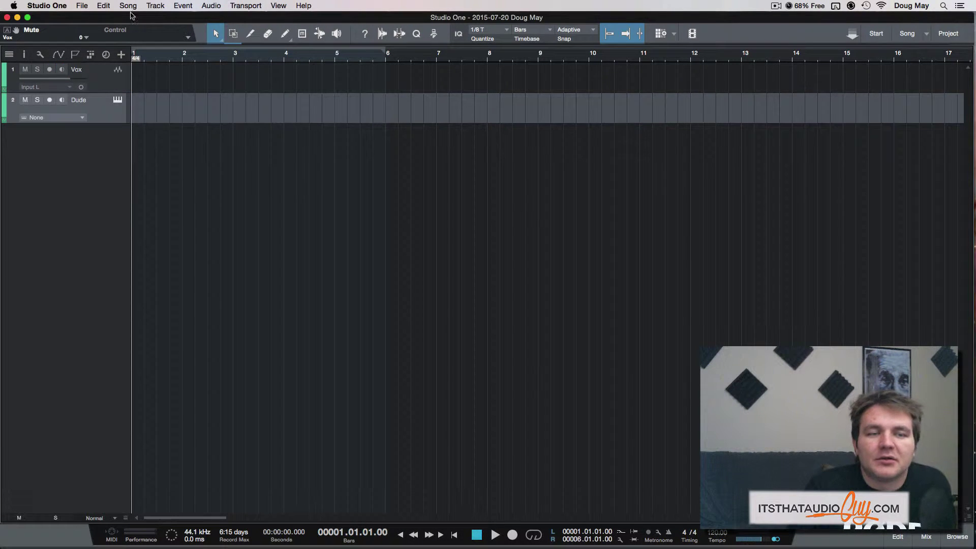
{"action": "left_click", "coordinate": [56, 5]}
{"action": "left_click", "coordinate": [56, 33]}
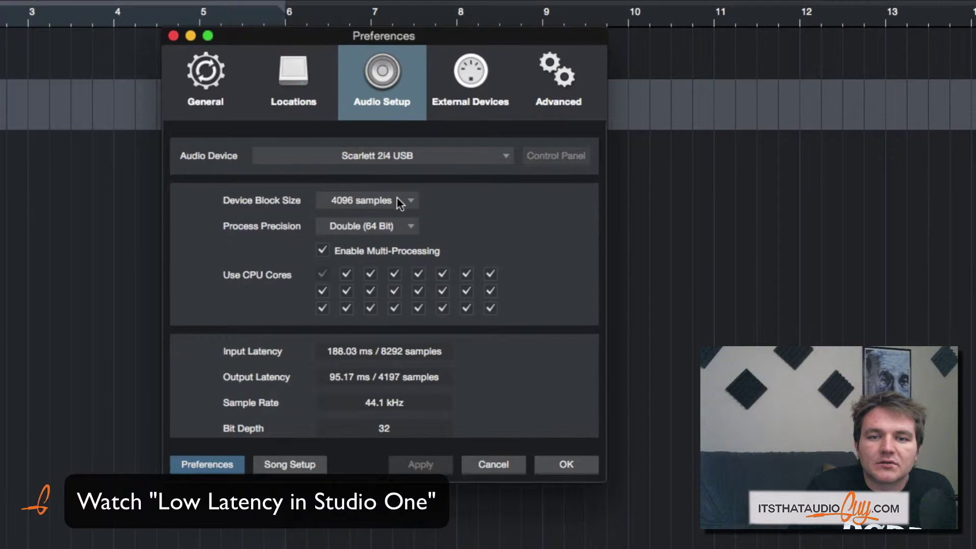
{"action": "left_click", "coordinate": [430, 176]}
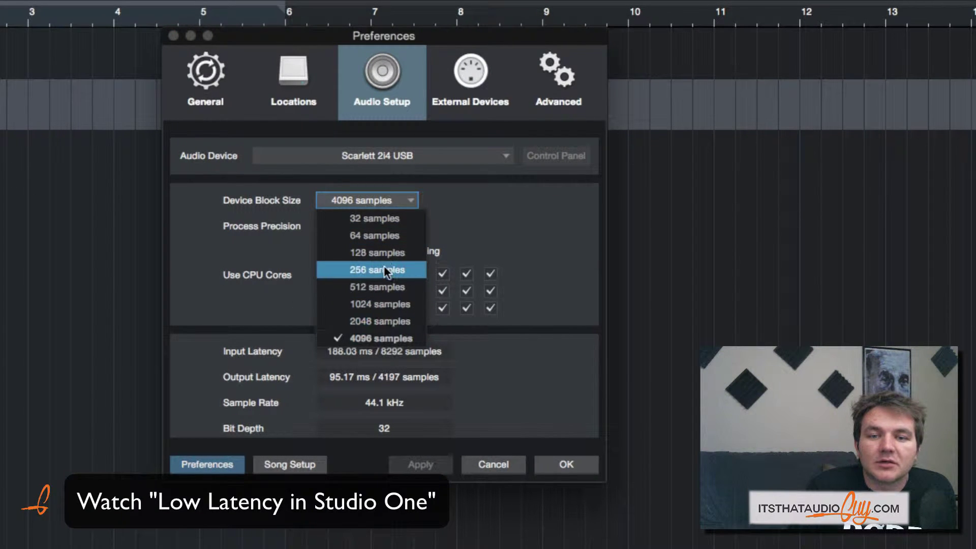
{"action": "left_click", "coordinate": [378, 253]}
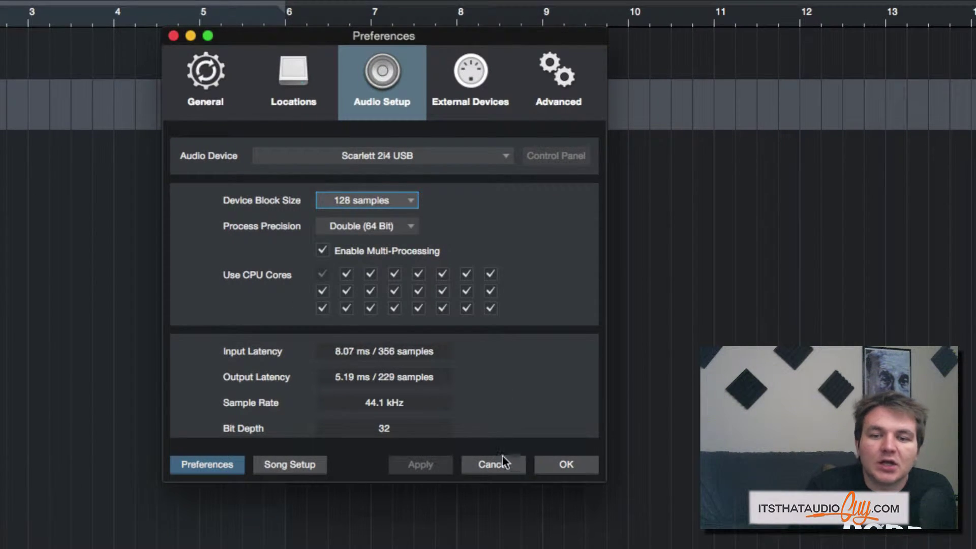
{"action": "key", "text": "Return"}
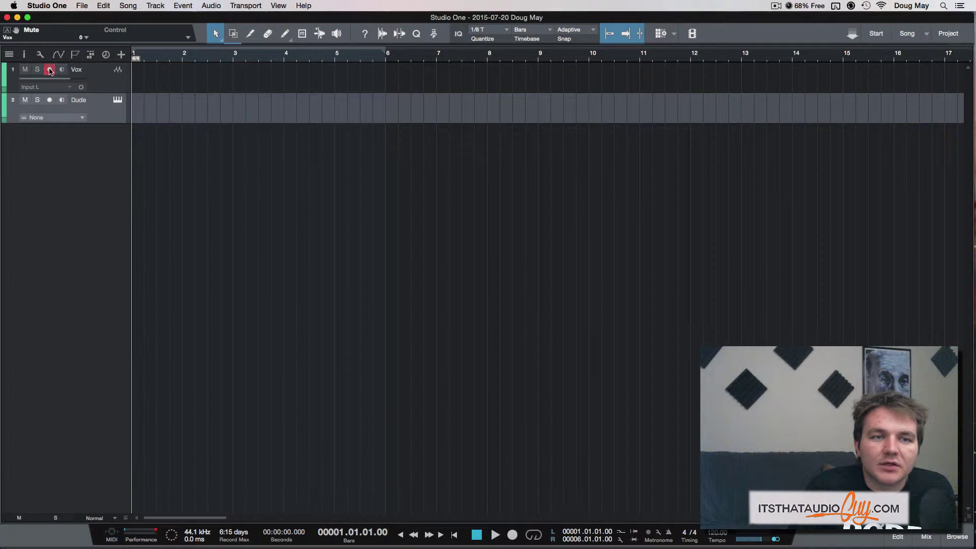
- Test record arming on the Vox track and set its volume to -3.4
{"action": "left_click", "coordinate": [50, 69]}
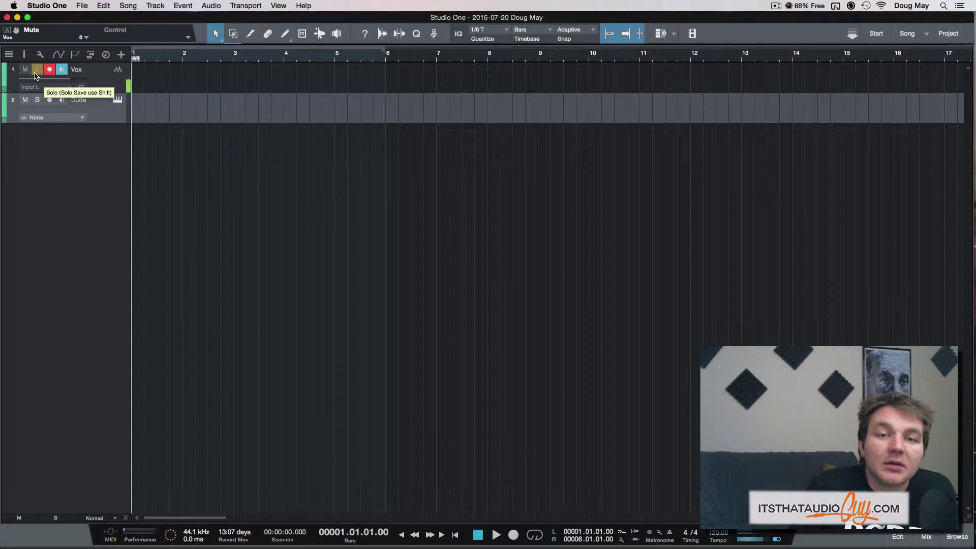
{"action": "left_click_drag", "start_coordinate": [58, 78], "coordinate": [38, 80]}
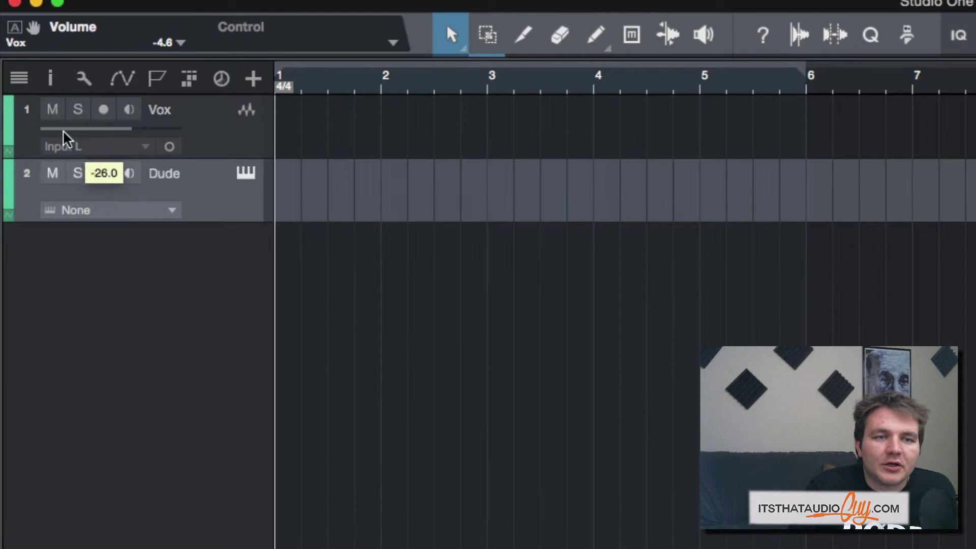
{"action": "left_click_drag", "start_coordinate": [80, 131], "coordinate": [127, 133]}
- Look at the input choices of the Vox track and the instrument choices of the Dude track
{"action": "left_click", "coordinate": [145, 147]}
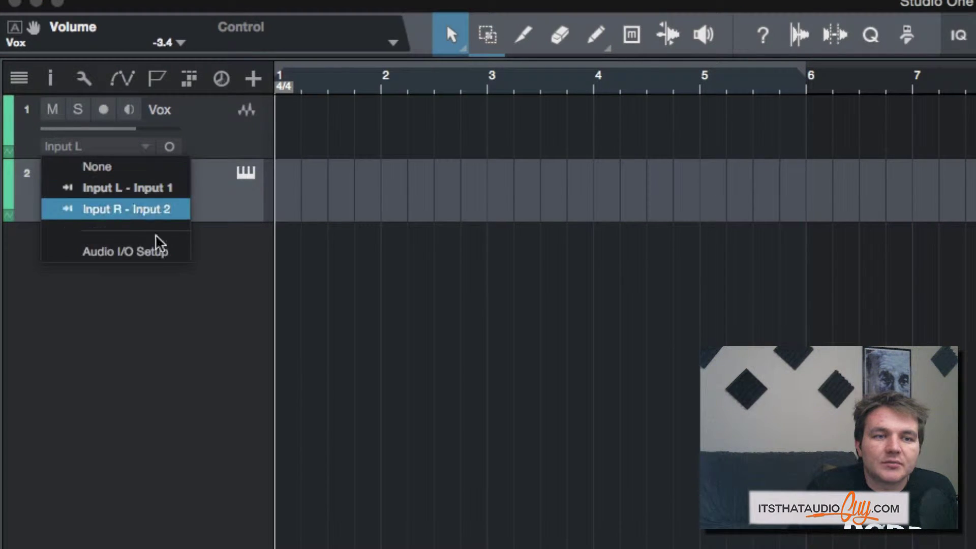
{"action": "left_click", "coordinate": [175, 359]}
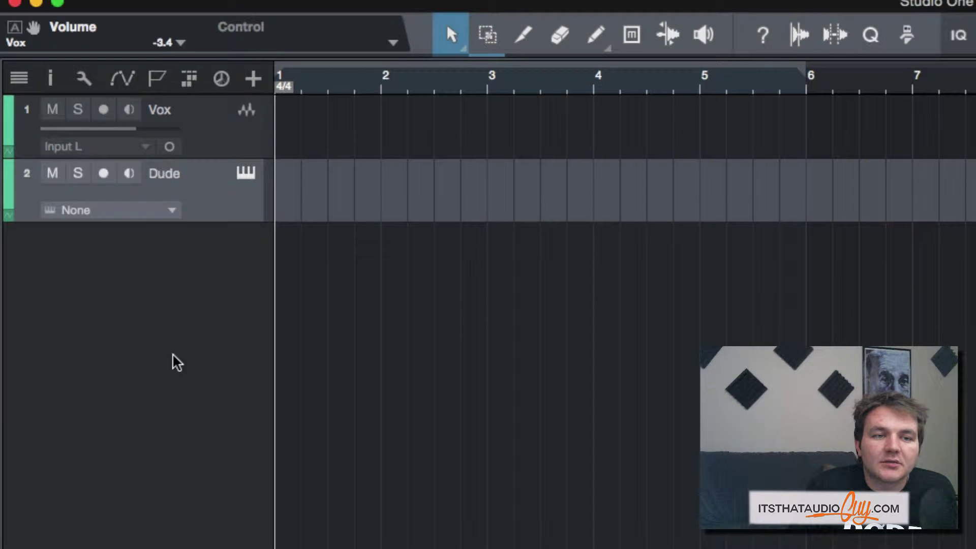
{"action": "left_click", "coordinate": [131, 211]}
{"action": "left_click", "coordinate": [126, 211]}
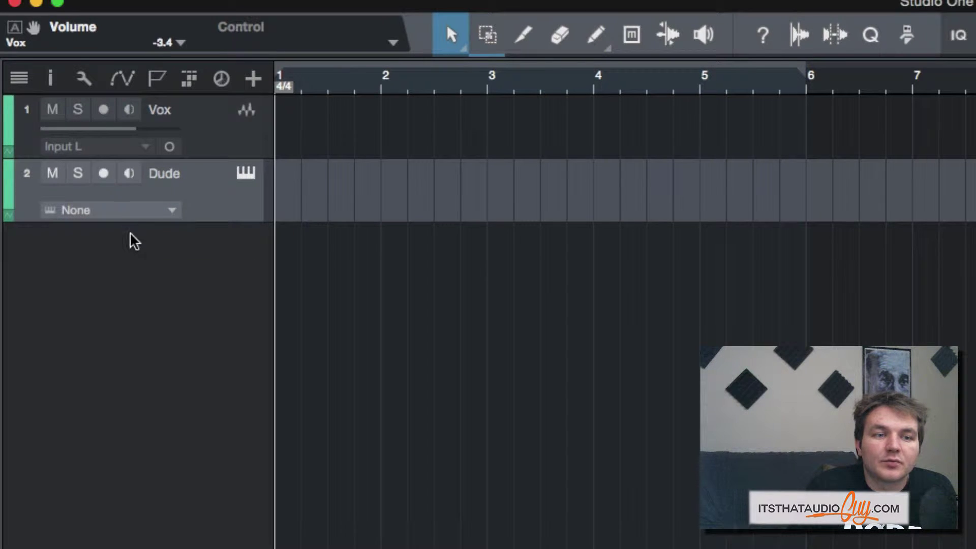
{"action": "left_click", "coordinate": [129, 212]}
{"action": "left_click", "coordinate": [276, 142]}
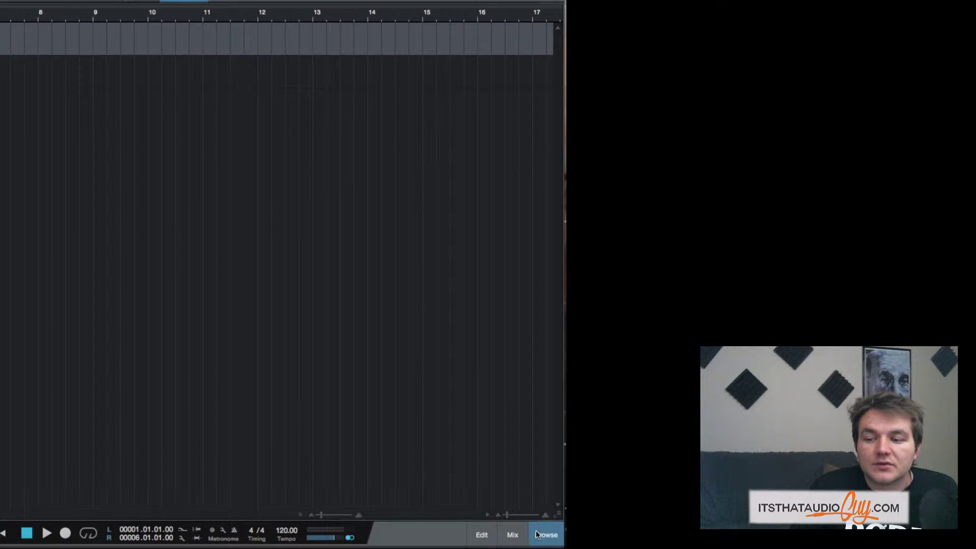
- Load Native Instruments' Kontakt 5 from the browser onto the Dude track and view its Vintage Organs instruments
{"action": "left_click", "coordinate": [951, 537]}
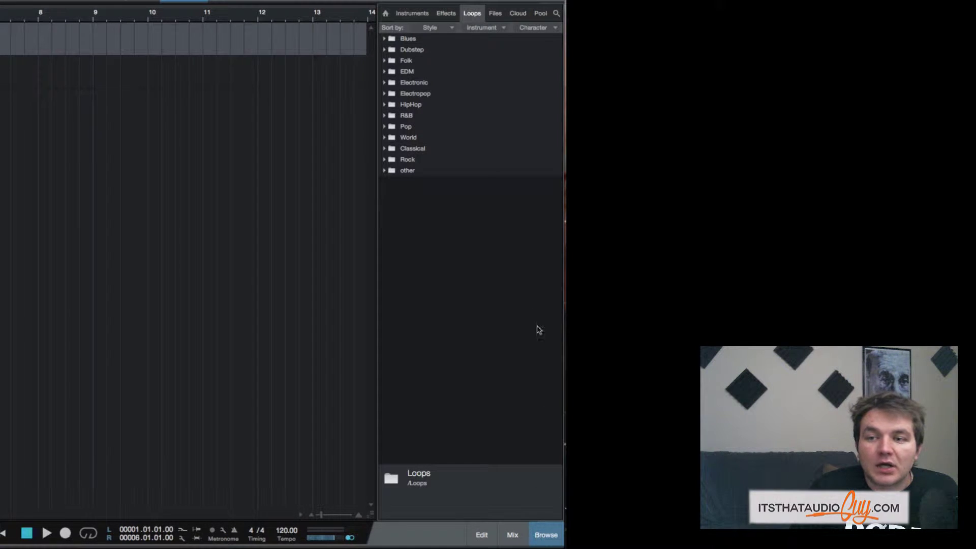
{"action": "left_click", "coordinate": [418, 16]}
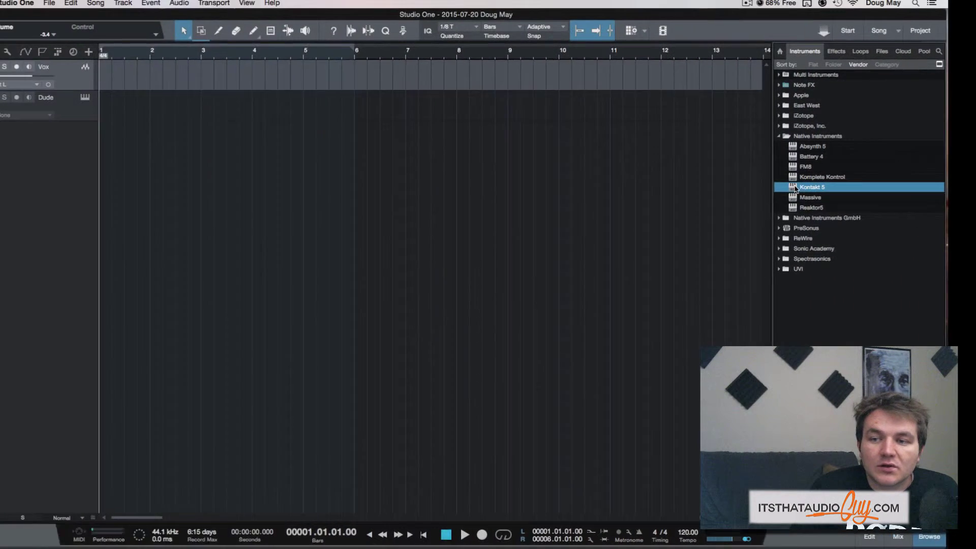
{"action": "left_click_drag", "start_coordinate": [840, 189], "coordinate": [76, 110]}
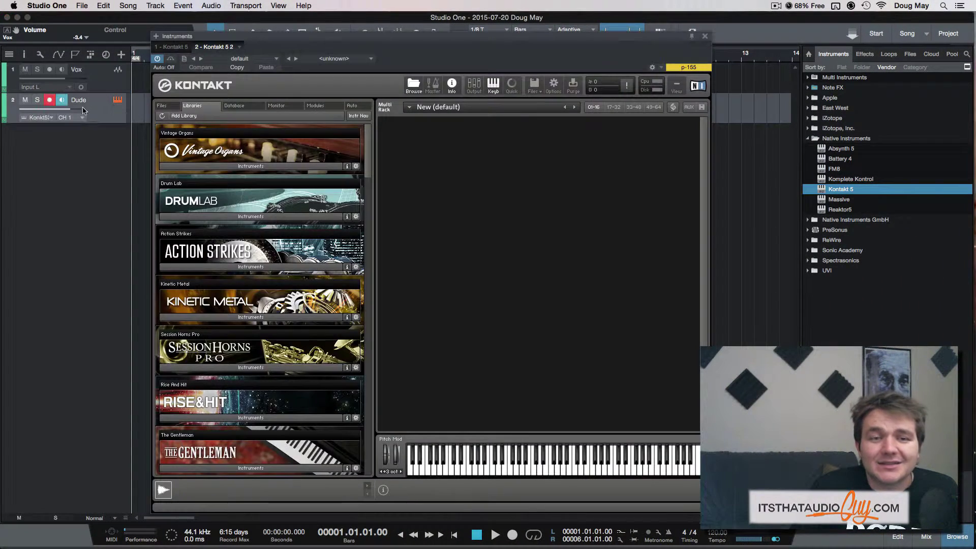
{"action": "left_click", "coordinate": [286, 165]}
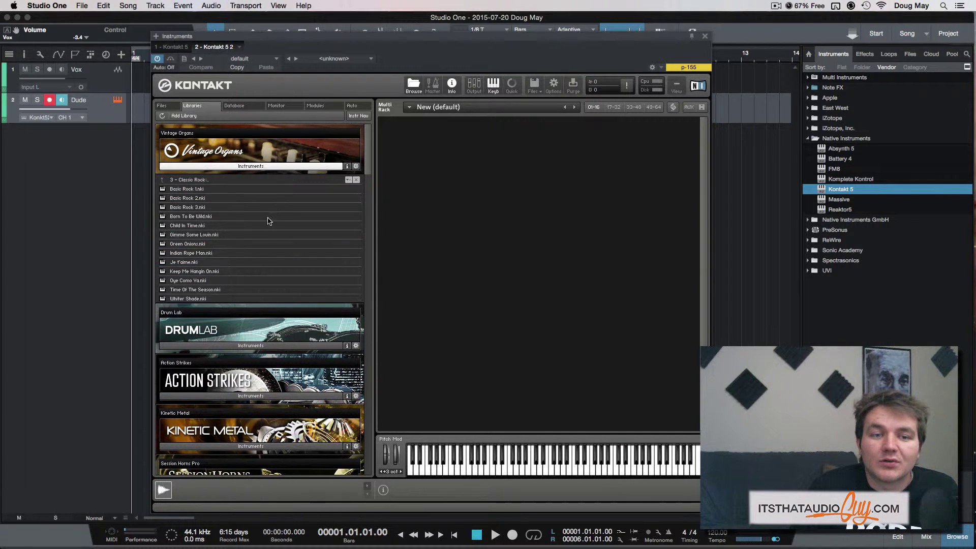
{"action": "key", "text": "super+w"}
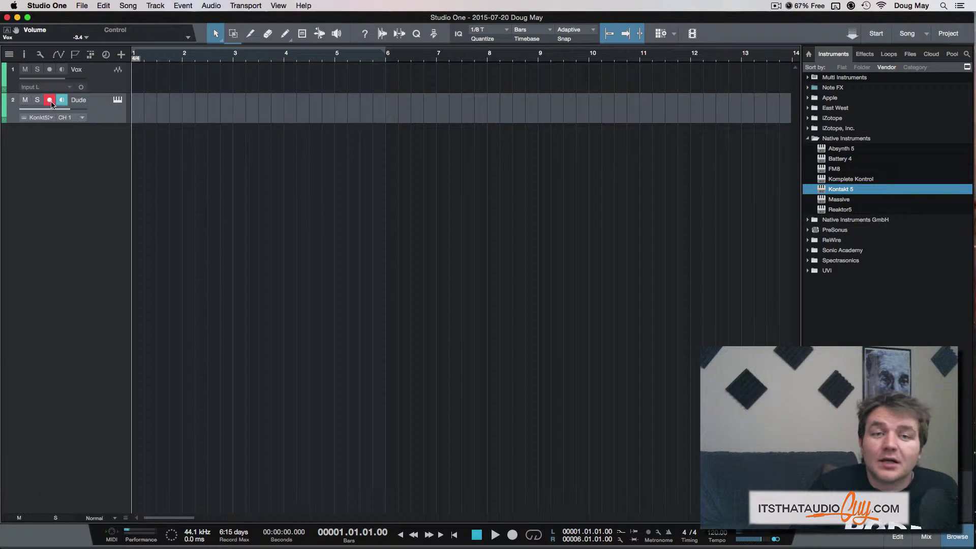
- Toggle record arming on the Dude track to test its input, leaving the track disarmed
{"action": "left_click", "coordinate": [50, 102]}
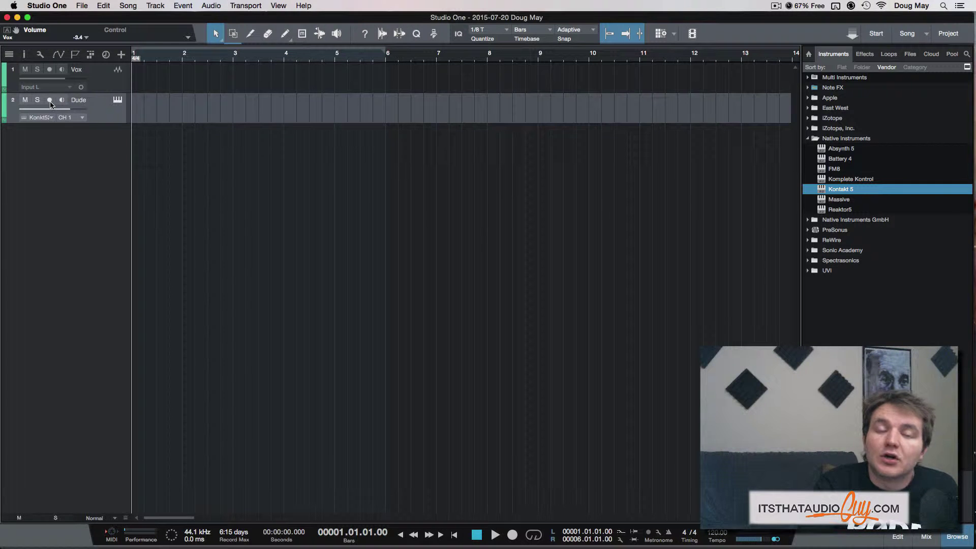
{"action": "left_click", "coordinate": [50, 101]}
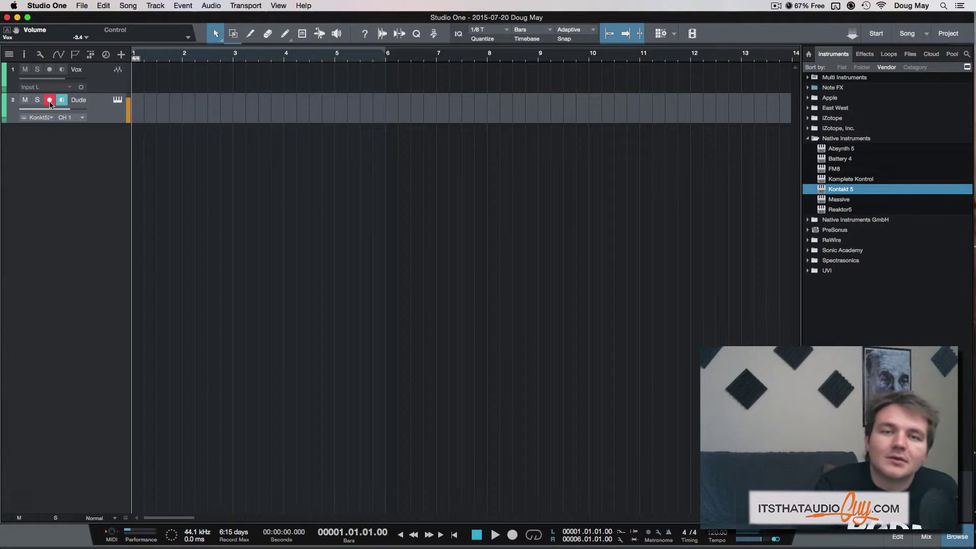
{"action": "left_click", "coordinate": [50, 102]}
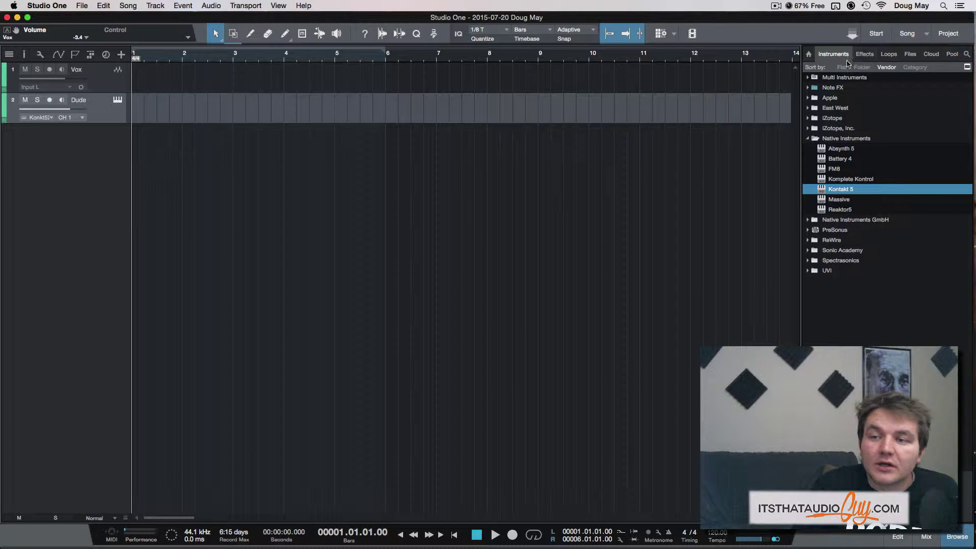
- Show the effects in the browser, compare the vendor and flat groupings, and sort the list by folder
{"action": "left_click", "coordinate": [863, 54]}
{"action": "scroll", "coordinate": [879, 255], "scroll_direction": "down", "scroll_amount": 1}
{"action": "scroll", "coordinate": [880, 256], "scroll_direction": "up", "scroll_amount": 10}
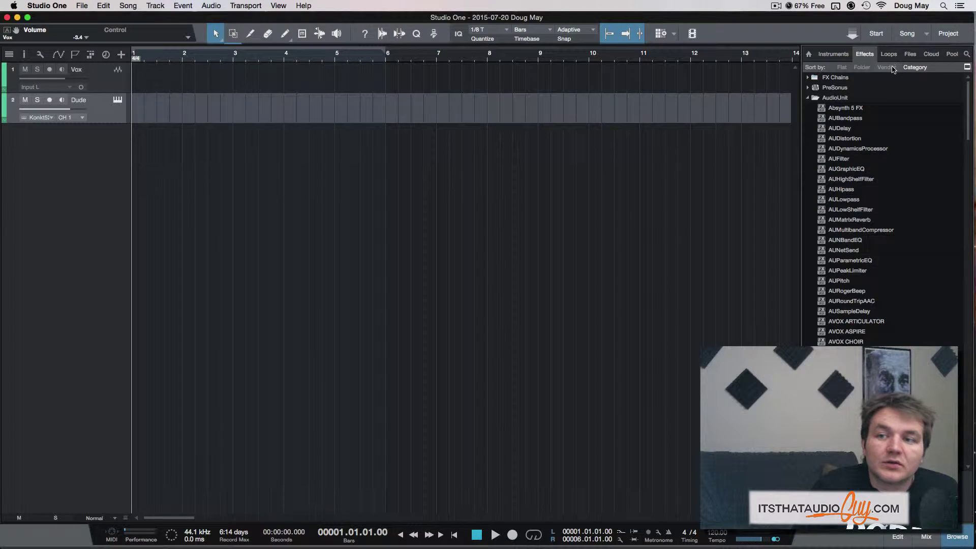
{"action": "left_click", "coordinate": [893, 68]}
{"action": "left_click", "coordinate": [862, 68]}
{"action": "left_click", "coordinate": [842, 68]}
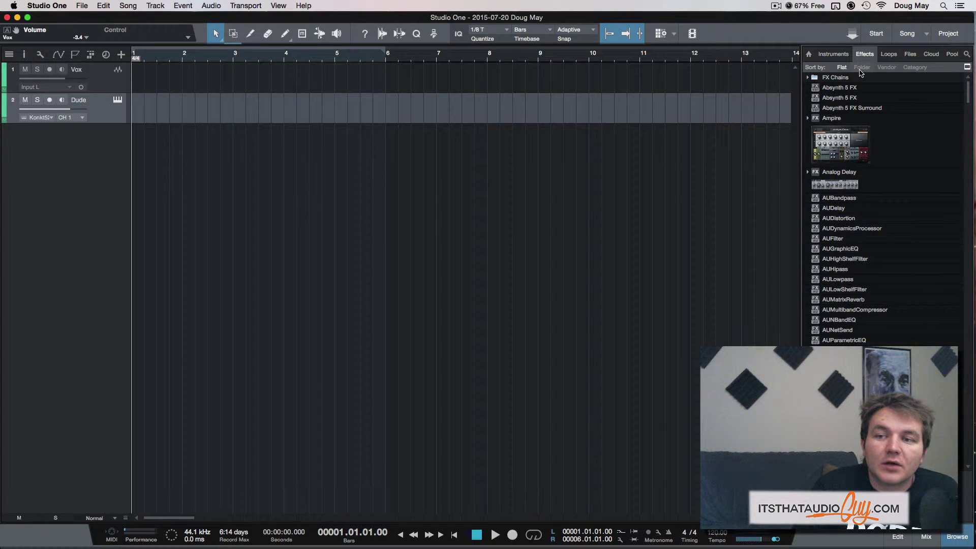
{"action": "left_click", "coordinate": [861, 67]}
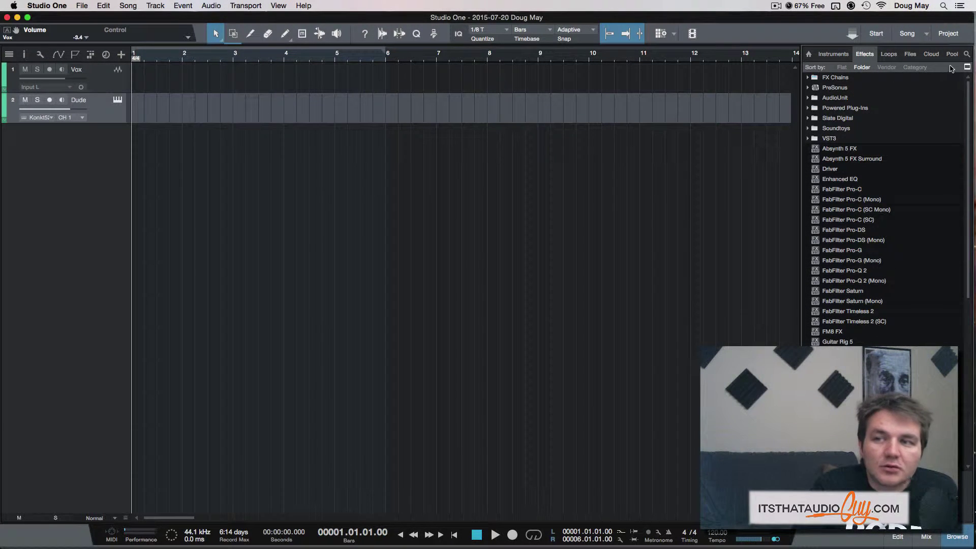
- Search the browser's effects for "delay"
{"action": "left_click", "coordinate": [967, 55]}
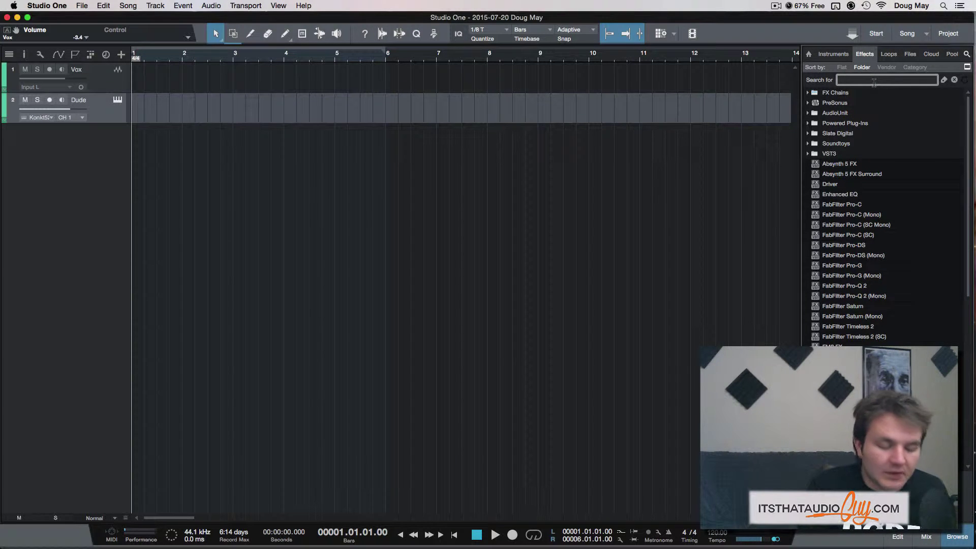
{"action": "type", "text": "delay"}
{"action": "key", "text": "Return"}
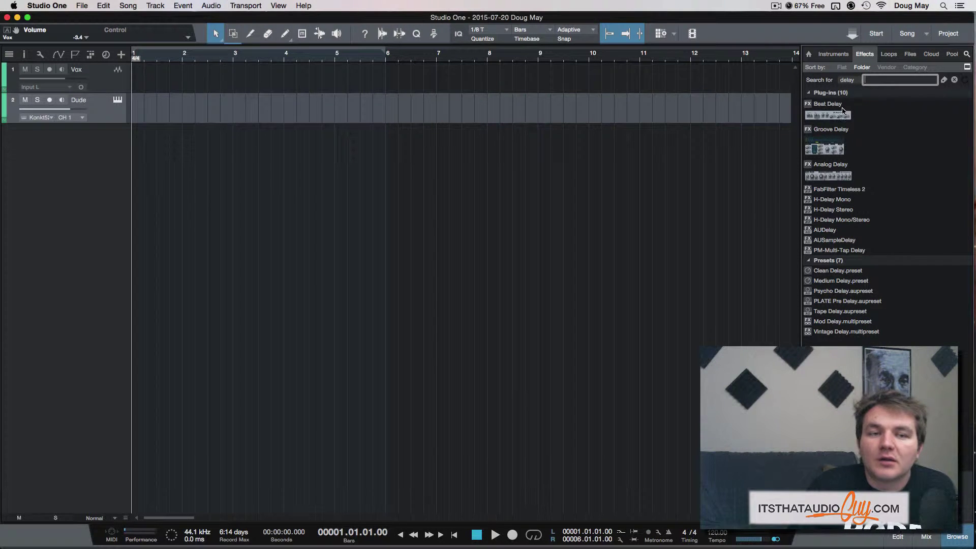
- Insert the Beat Delay effect on the Dude track, arm the track to try it, and close the effect window
{"action": "left_click_drag", "start_coordinate": [835, 115], "coordinate": [82, 105]}
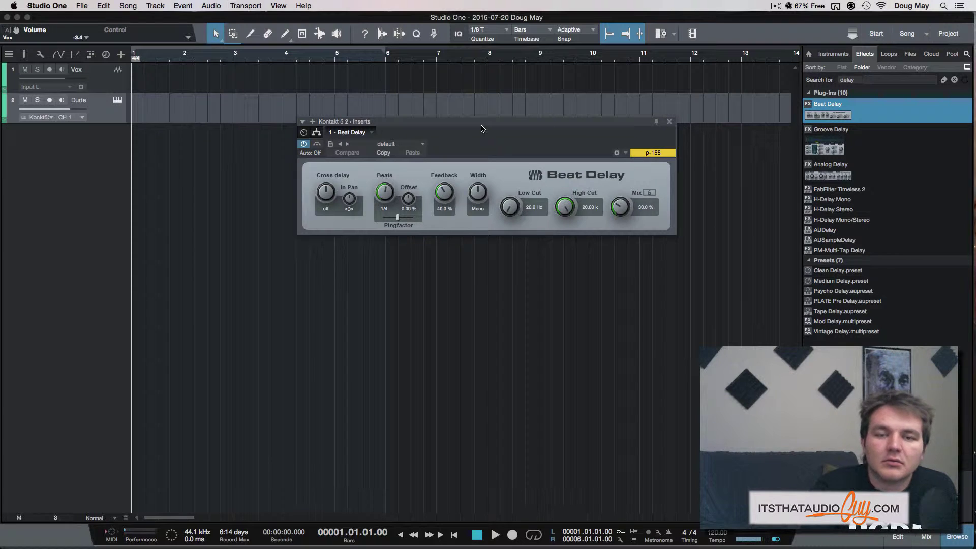
{"action": "left_click", "coordinate": [179, 173]}
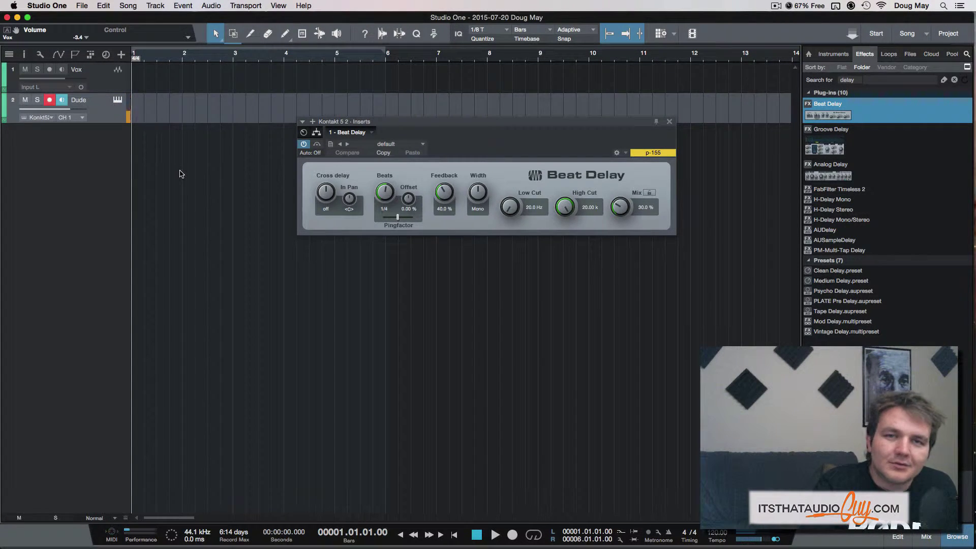
{"action": "key", "text": "super+w"}
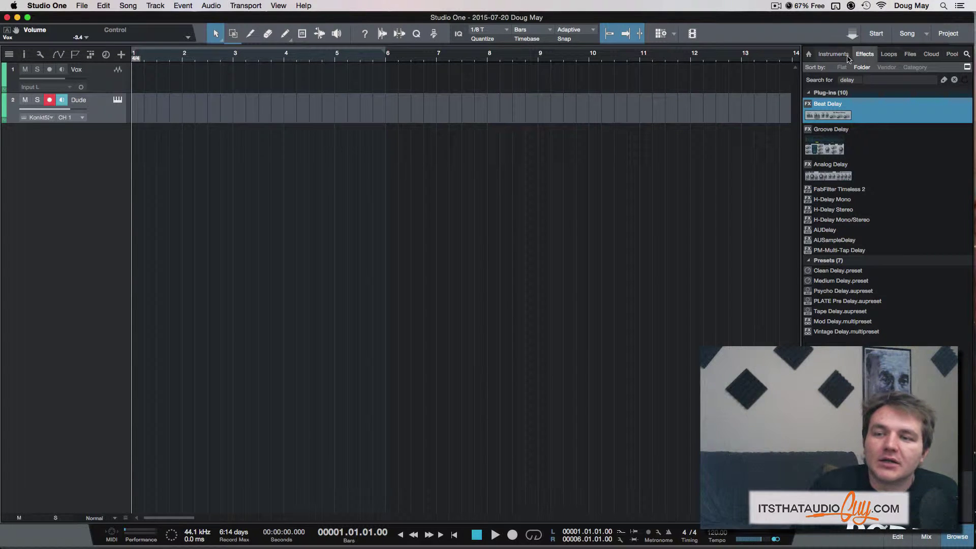
- Look through the browser's loops, files, cloud and pool contents
{"action": "left_click", "coordinate": [889, 54]}
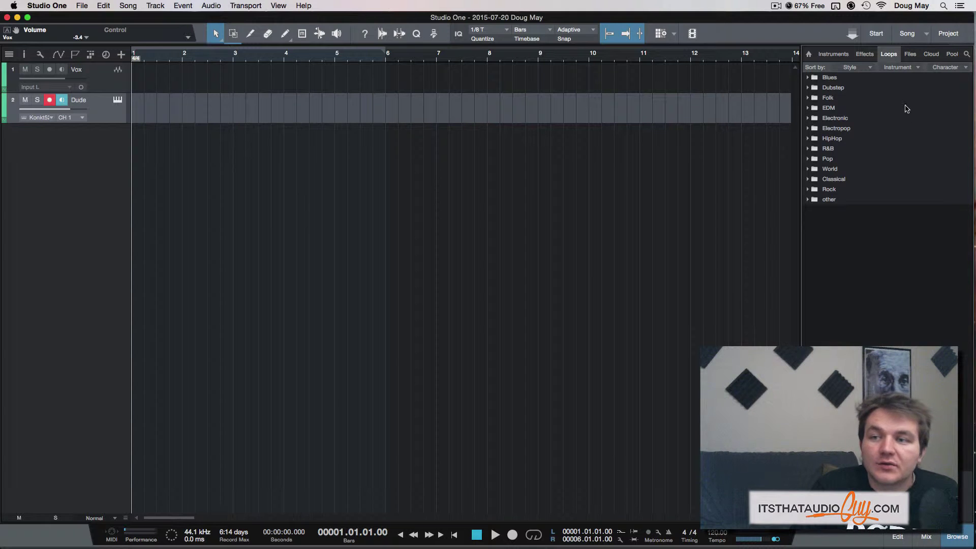
{"action": "left_click", "coordinate": [909, 54]}
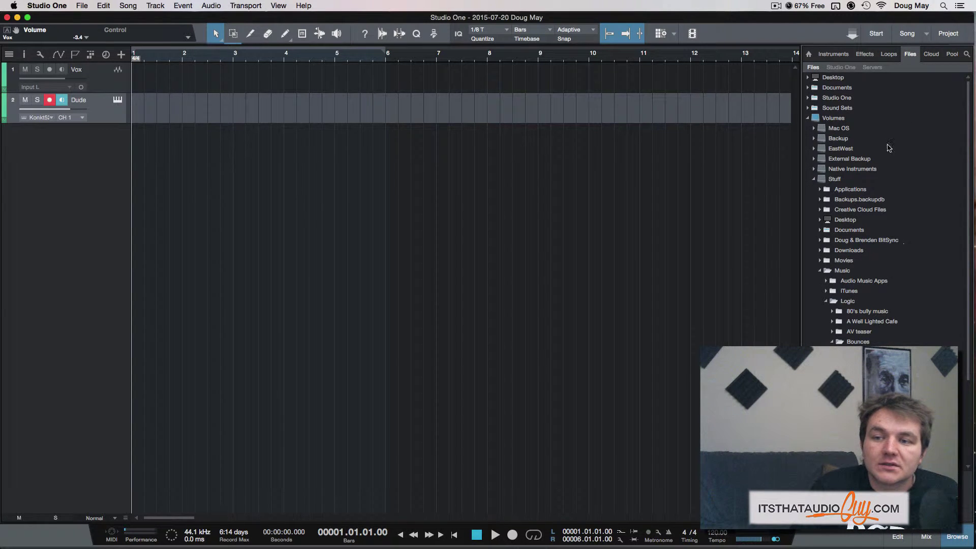
{"action": "scroll", "coordinate": [889, 147], "scroll_direction": "down", "scroll_amount": 4}
{"action": "scroll", "coordinate": [871, 155], "scroll_direction": "up", "scroll_amount": 4}
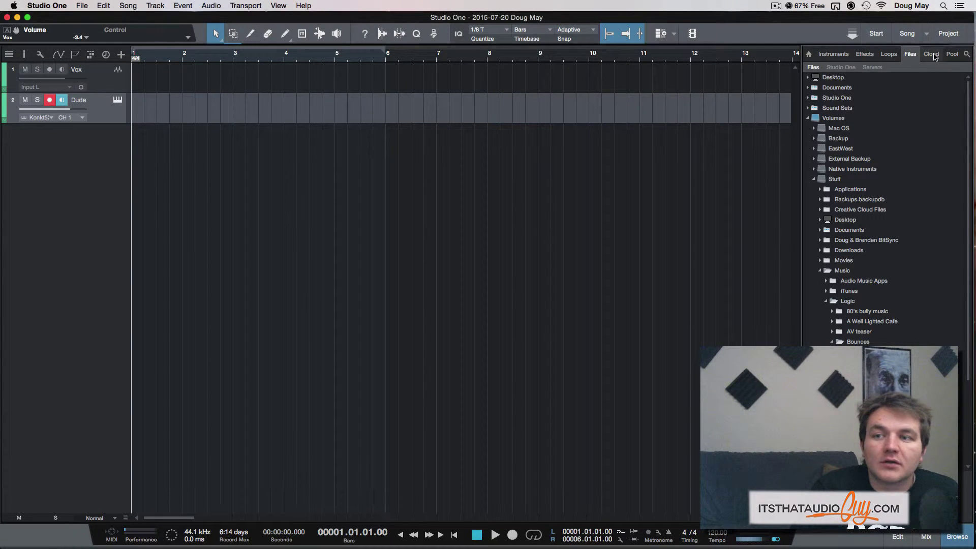
{"action": "left_click", "coordinate": [933, 55]}
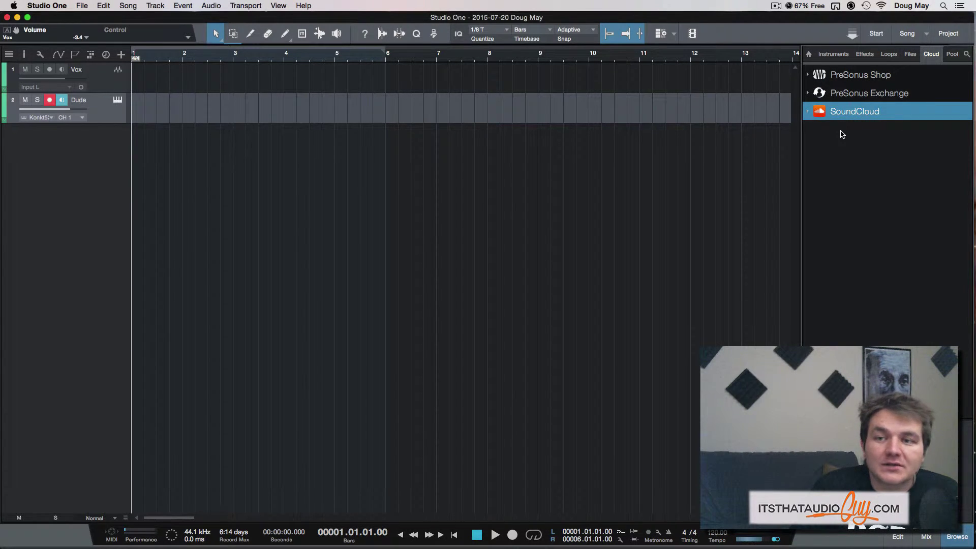
{"action": "left_click", "coordinate": [952, 55]}
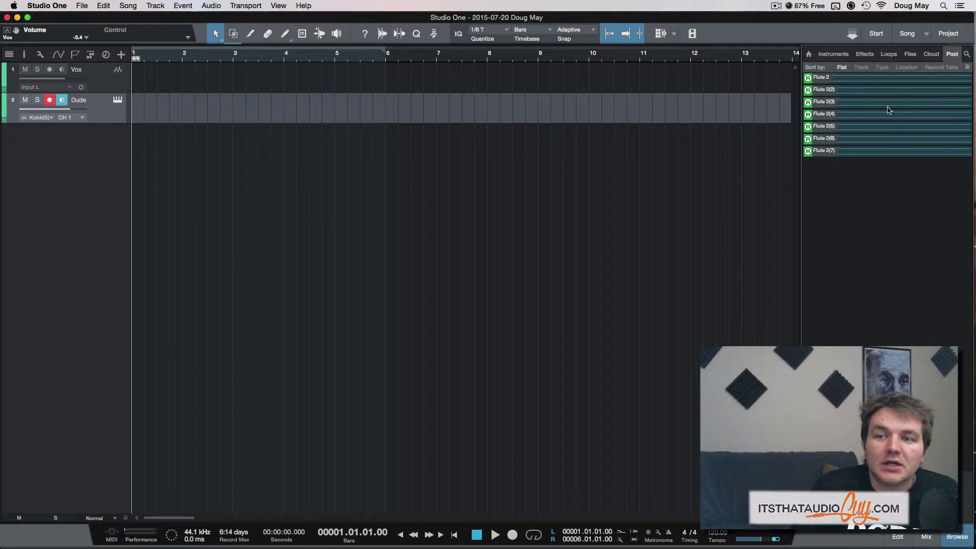
- Place all the Flute 2 clips from the pool at bar 1, each on its own new track, and play them briefly
{"action": "left_click_drag", "start_coordinate": [887, 214], "coordinate": [860, 222]}
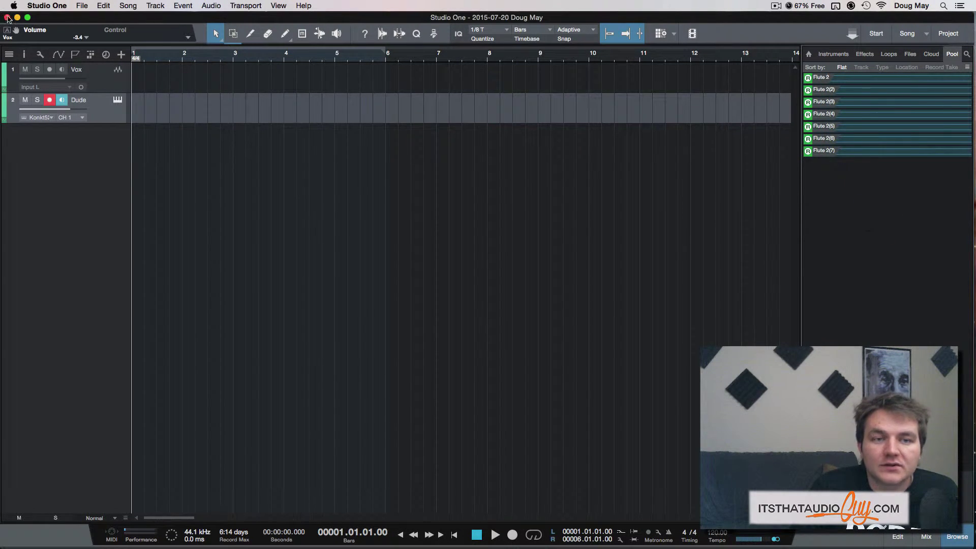
{"action": "left_click_drag", "start_coordinate": [829, 176], "coordinate": [811, 81]}
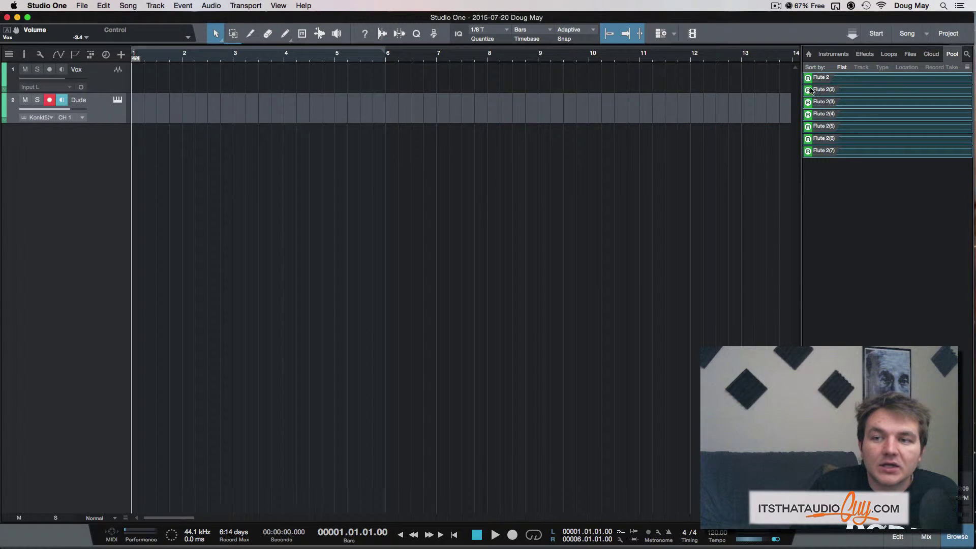
{"action": "left_click_drag", "start_coordinate": [247, 179], "coordinate": [164, 153]}
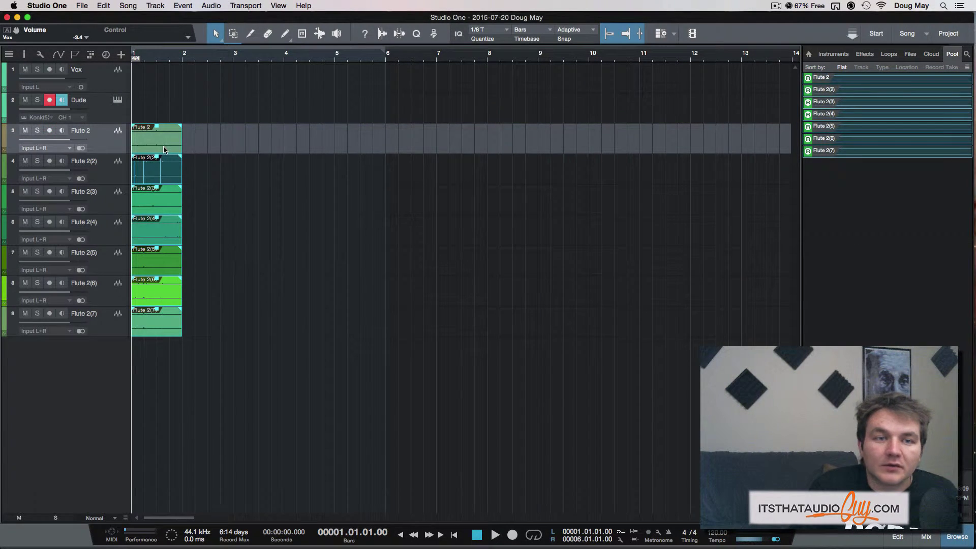
{"action": "key", "text": "space"}
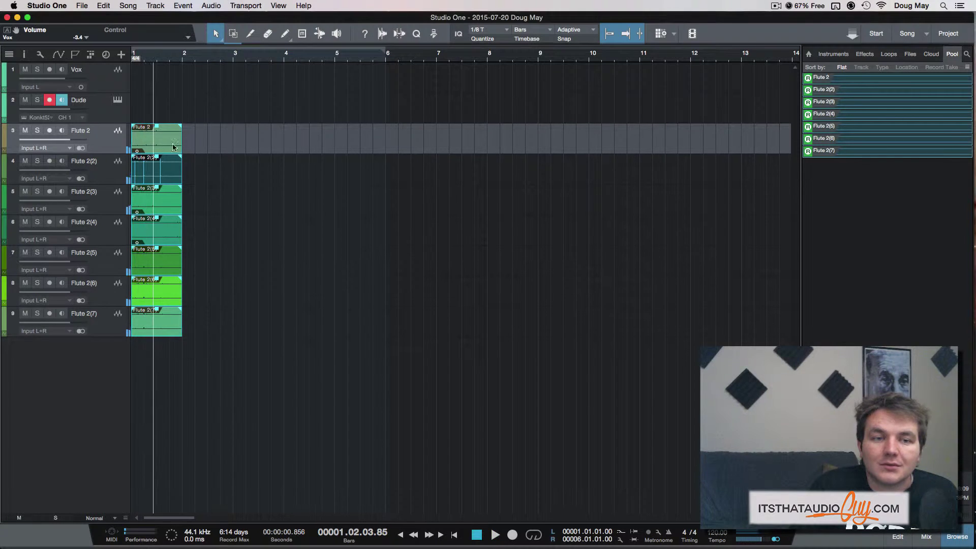
- Delete the Flute 2 clips and all of their tracks, leaving only the Vox and Dude tracks
{"action": "key", "text": "Delete"}
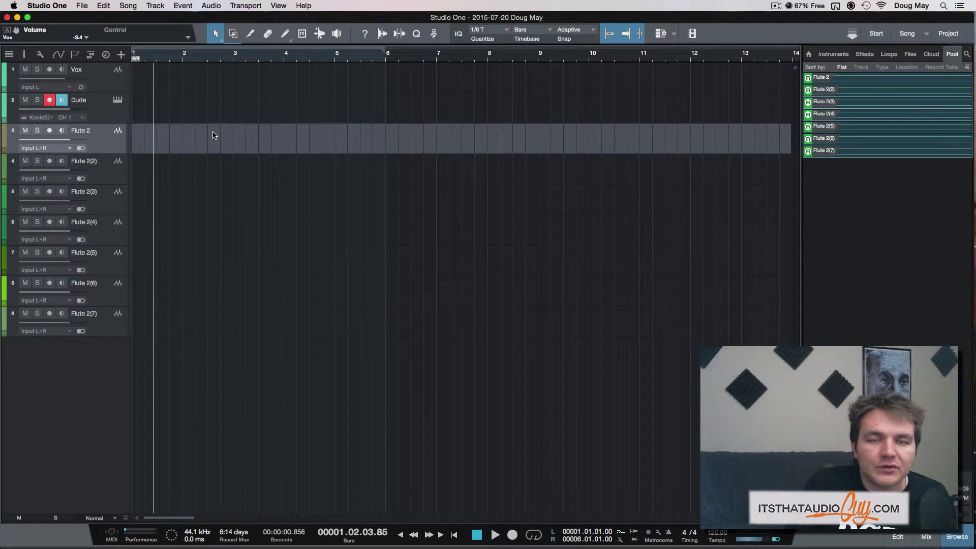
{"action": "key", "text": "Delete"}
{"action": "key", "text": "Delete"}
{"action": "key", "text": "Delete"}
{"action": "key", "text": "Delete"}
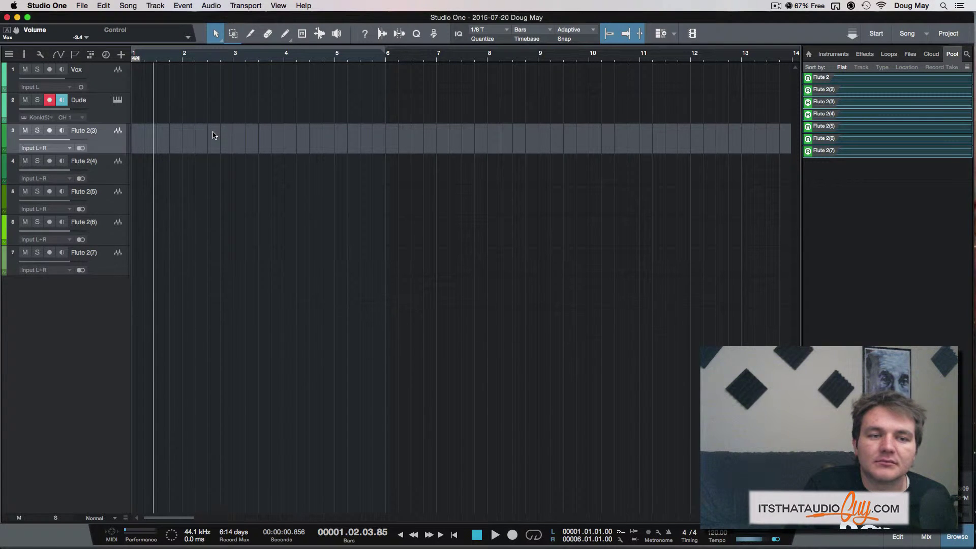
{"action": "key", "text": "Delete"}
{"action": "key", "text": "Delete"}
{"action": "key", "text": "Delete"}
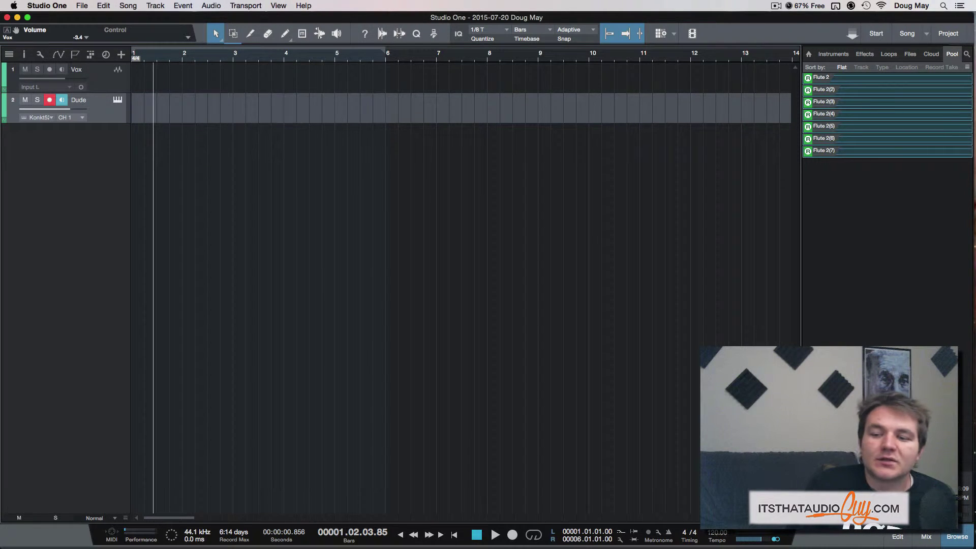
- Hide the browser and check the CPU and disc load in the Performance Monitor, closing it after viewing
{"action": "left_click", "coordinate": [960, 536]}
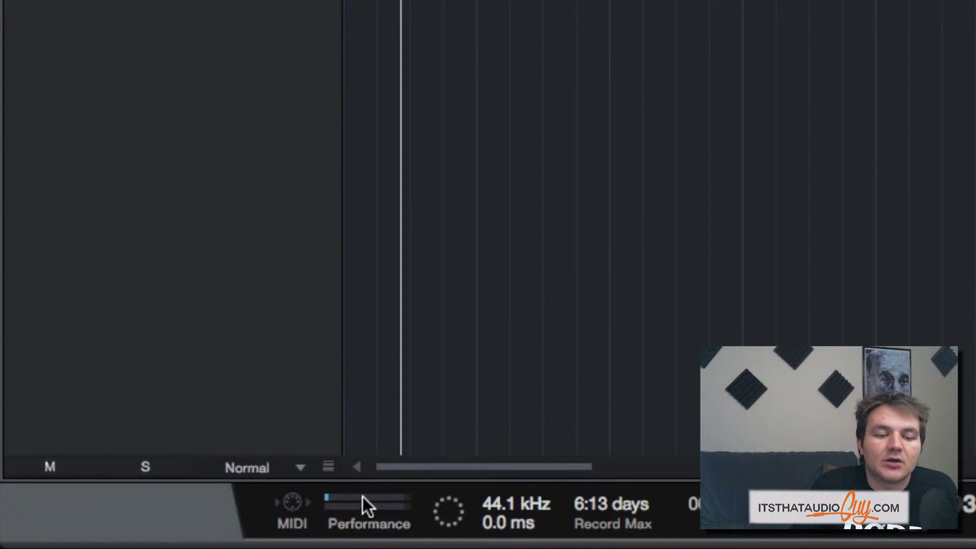
{"action": "left_click", "coordinate": [362, 498]}
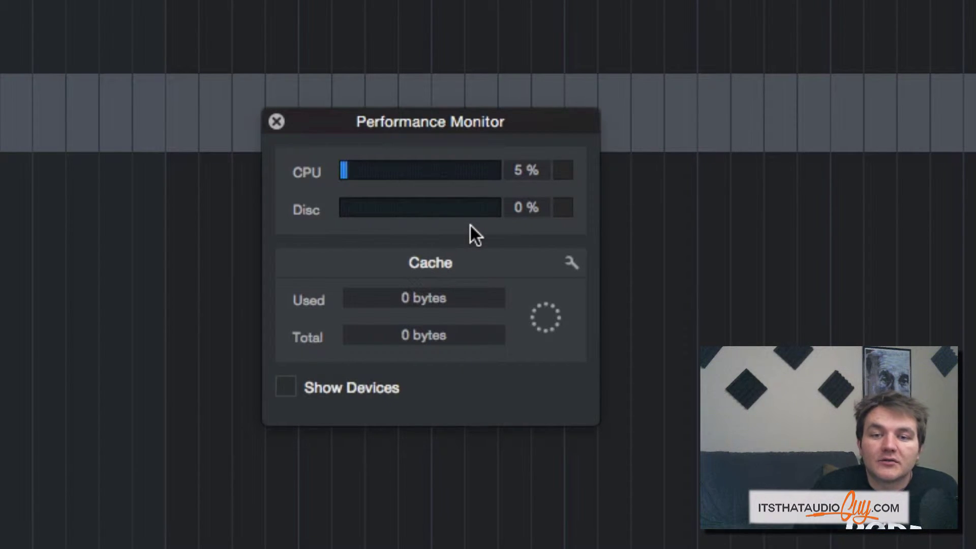
{"action": "left_click", "coordinate": [276, 122]}
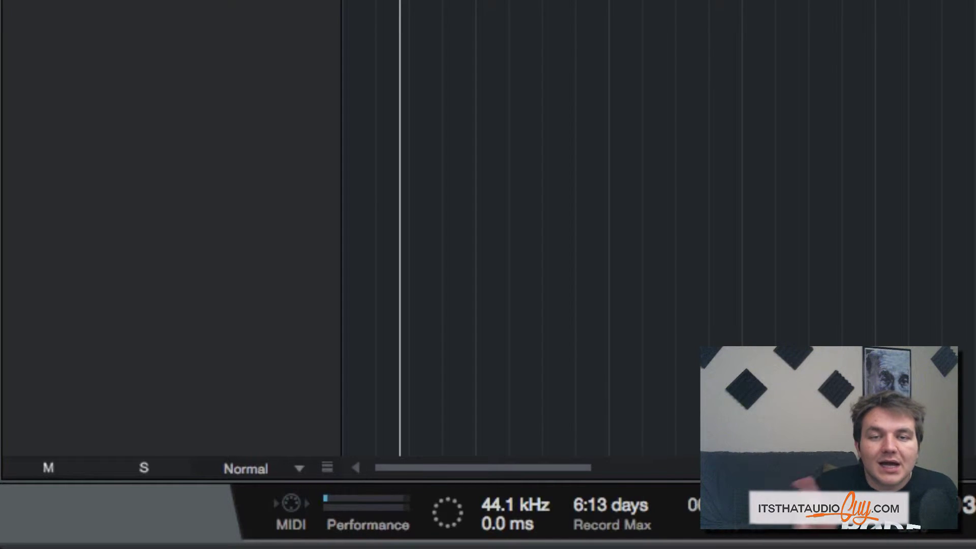
- Set the song's sample rate to 48.0 kHz in Song Setup, keeping the resolution at 24 Bit
{"action": "left_click", "coordinate": [510, 524]}
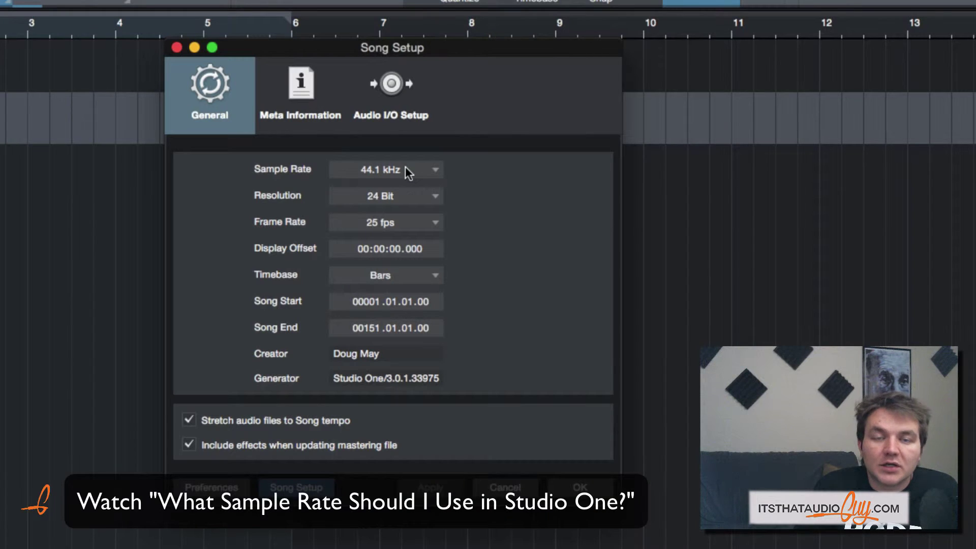
{"action": "left_click", "coordinate": [405, 169]}
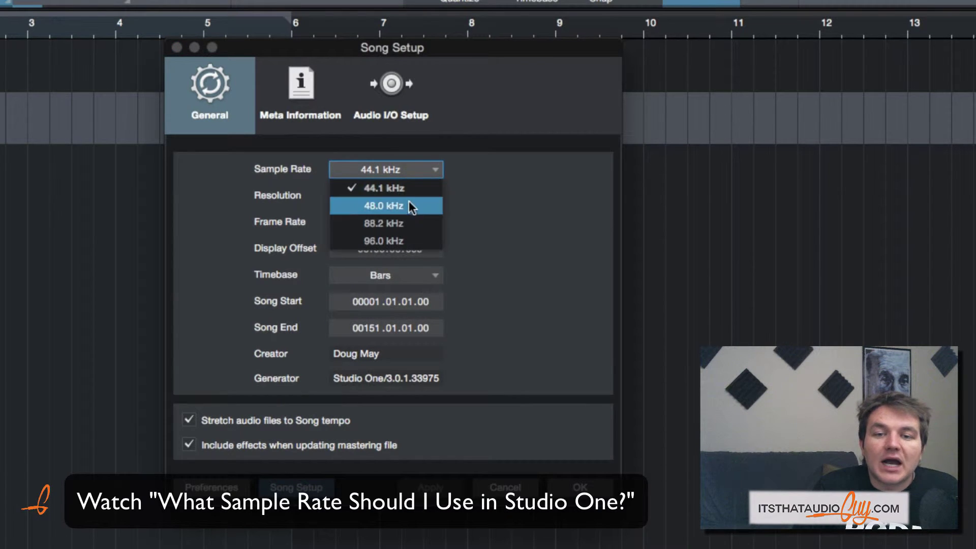
{"action": "left_click", "coordinate": [511, 198]}
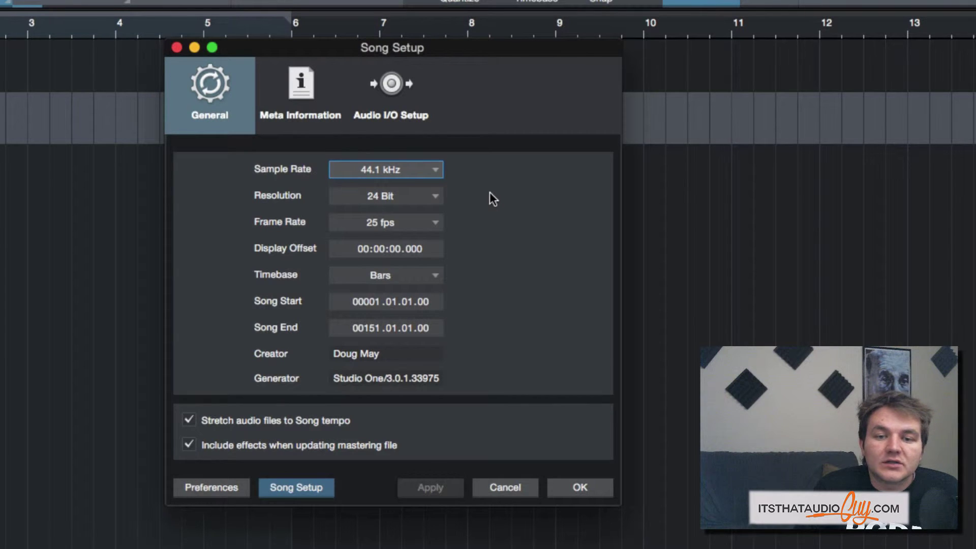
{"action": "left_click", "coordinate": [409, 172]}
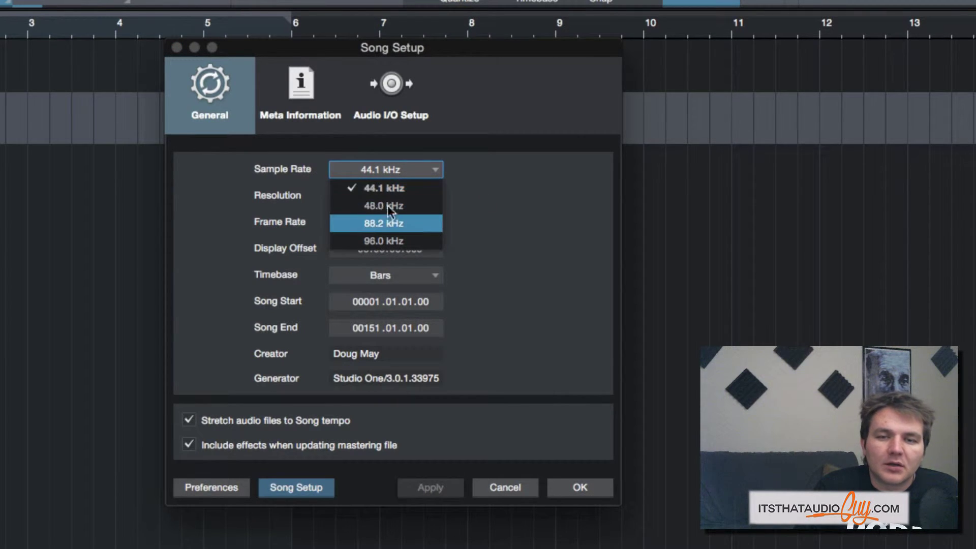
{"action": "left_click", "coordinate": [402, 205]}
{"action": "left_click", "coordinate": [393, 195]}
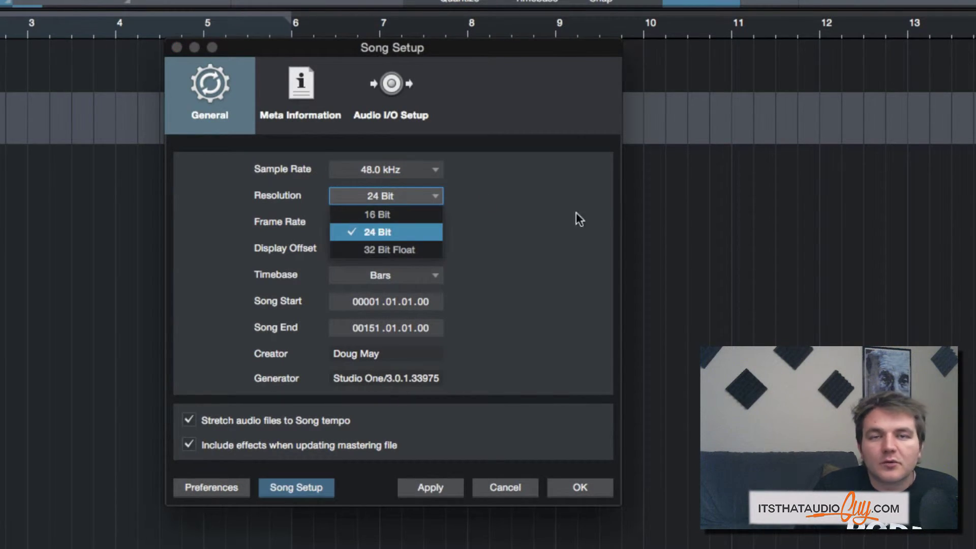
{"action": "left_click", "coordinate": [507, 231]}
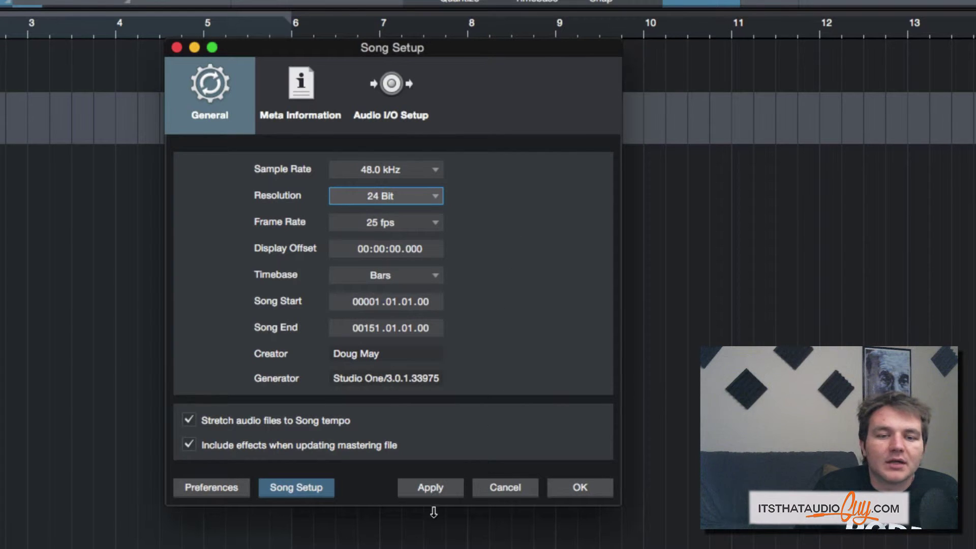
{"action": "left_click", "coordinate": [559, 495]}
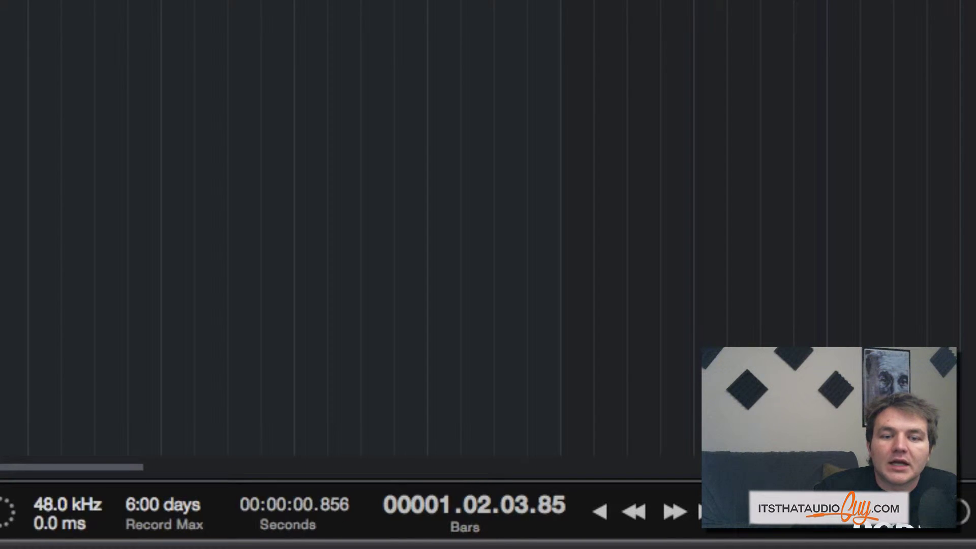
- Return the playhead to the song start and record a short part on the Dude track, stopping near the end of bar 2
{"action": "key", "text": "space"}
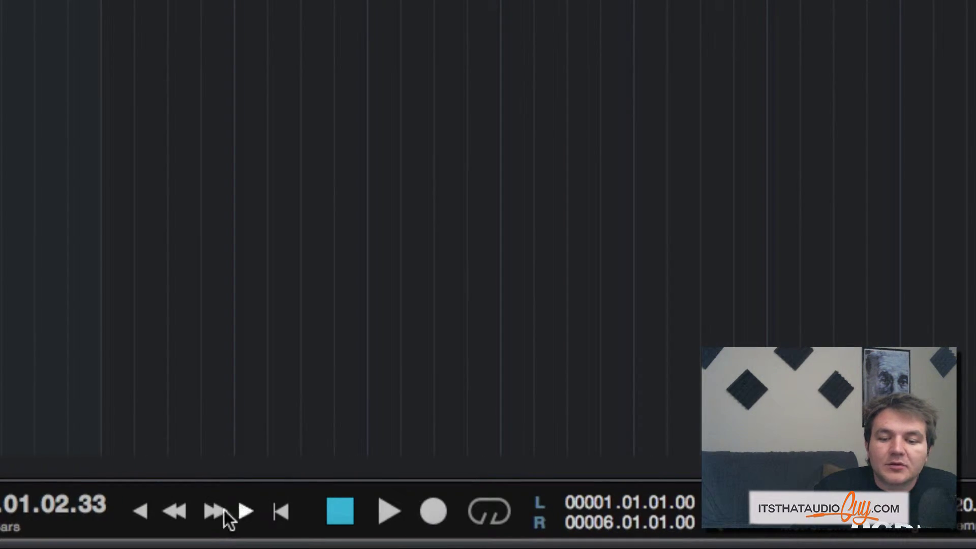
{"action": "left_click", "coordinate": [151, 510]}
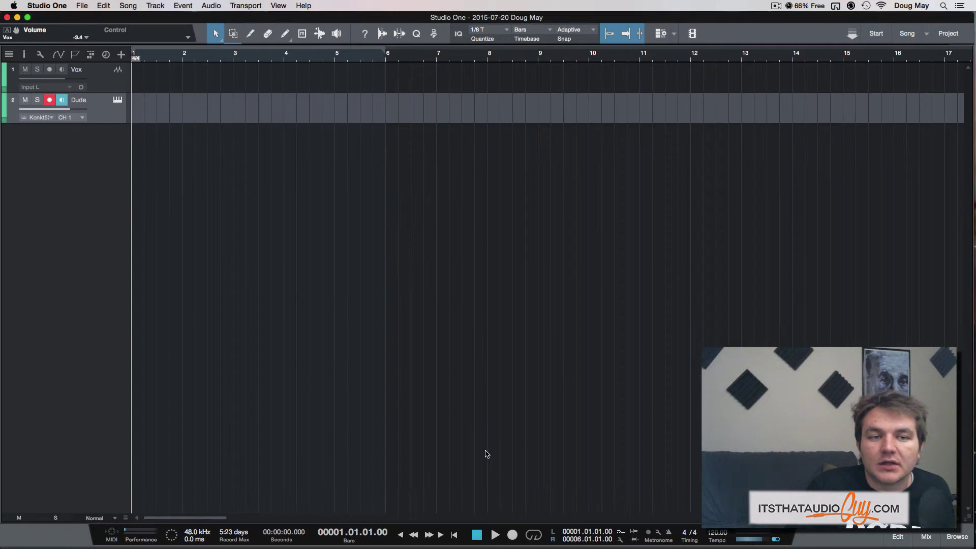
{"action": "key", "text": "KP_Multiply"}
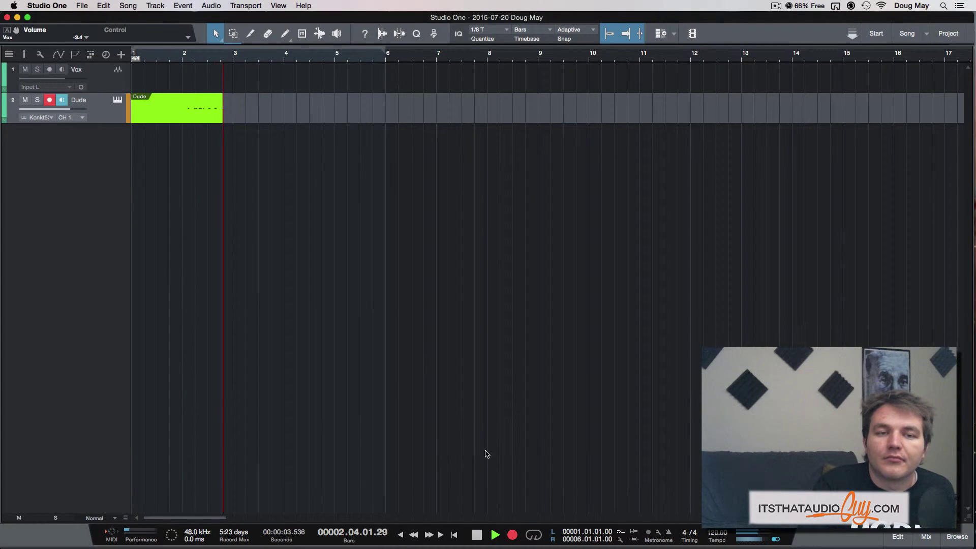
{"action": "key", "text": "space"}
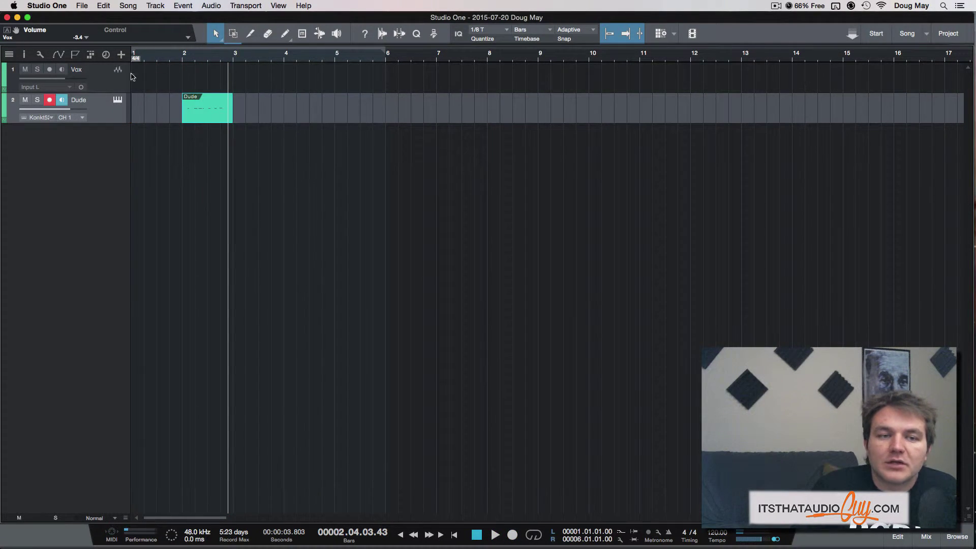
- View the recorded Dude part's notes in the editor and close the editor again
{"action": "double_click", "coordinate": [198, 120]}
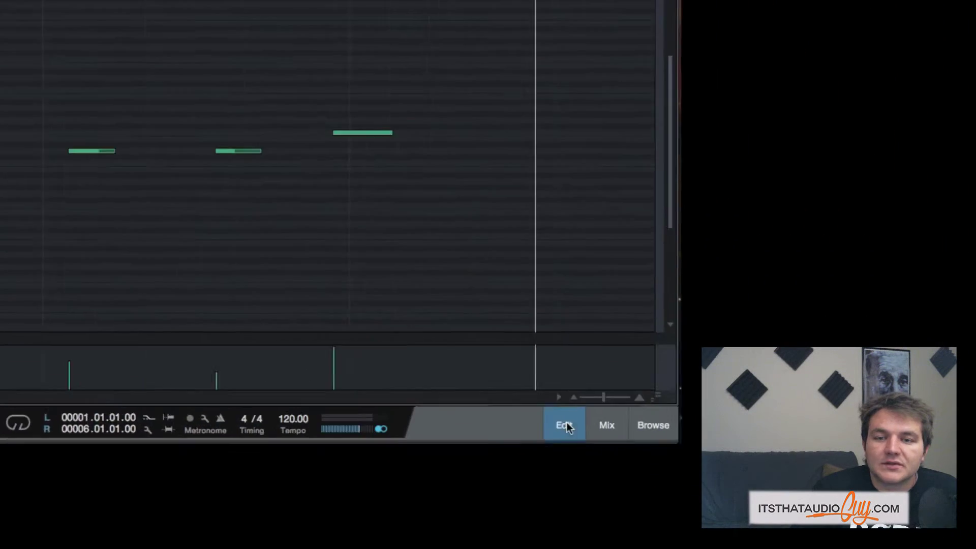
{"action": "left_click", "coordinate": [466, 392]}
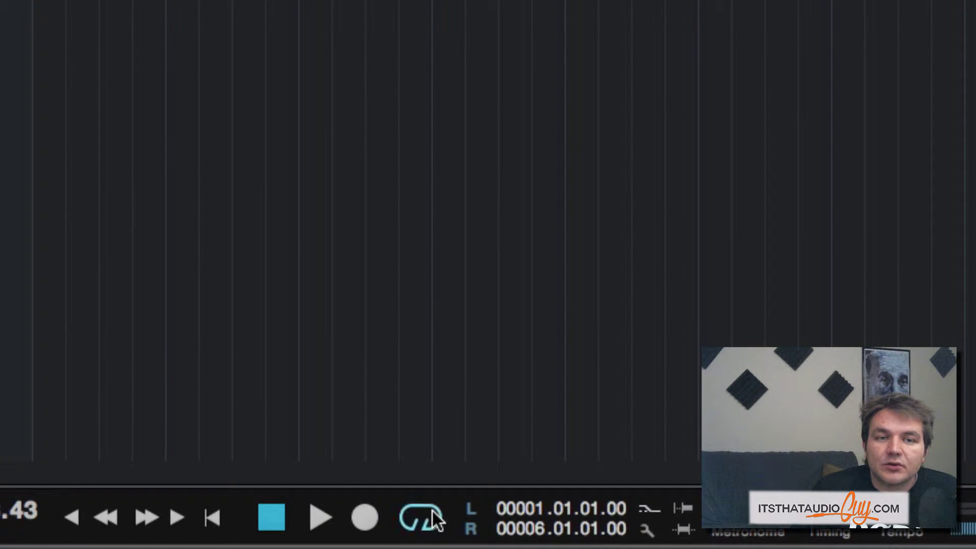
- Set the loop range from bar 2 to bar 3 over the Dude part, and play it looped before stopping
{"action": "left_click", "coordinate": [432, 510]}
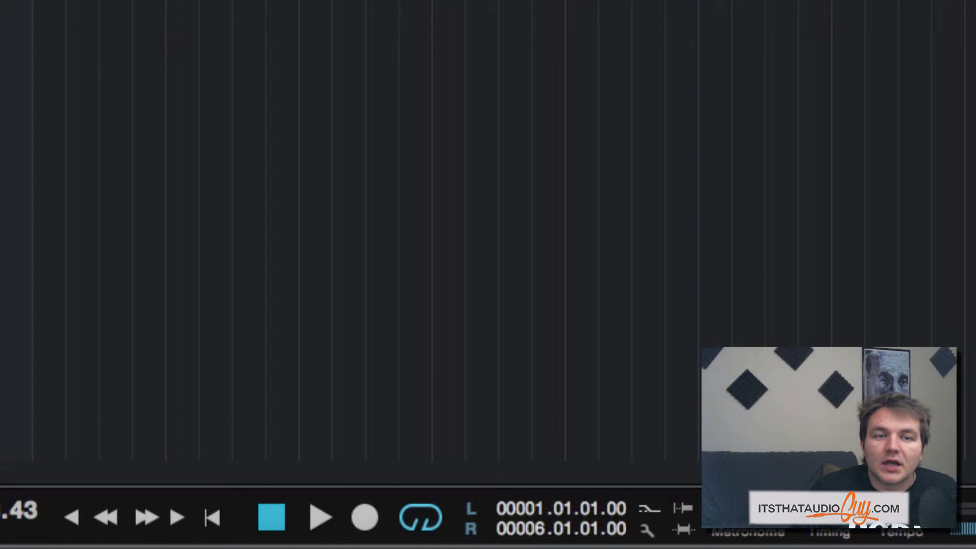
{"action": "left_click", "coordinate": [194, 48]}
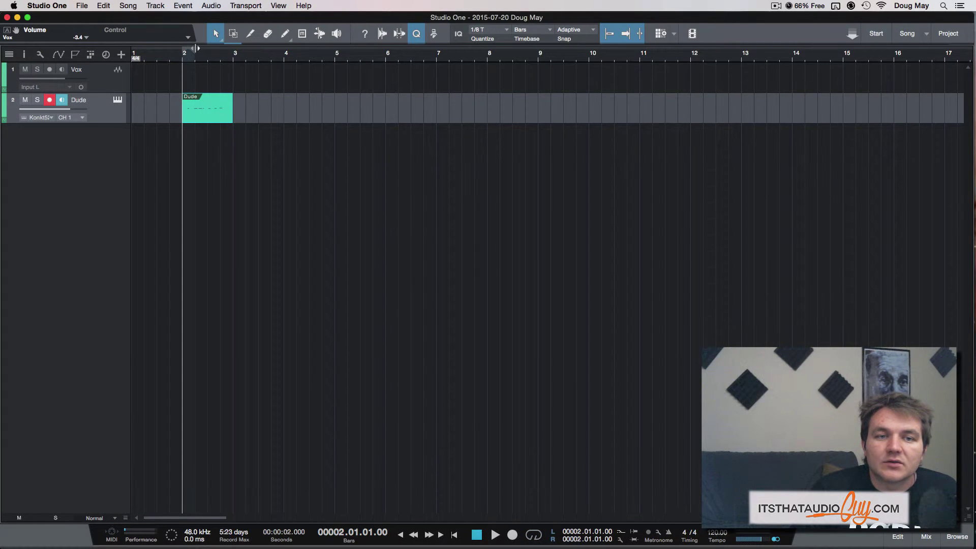
{"action": "left_click_drag", "start_coordinate": [195, 48], "coordinate": [233, 52]}
{"action": "key", "text": "space"}
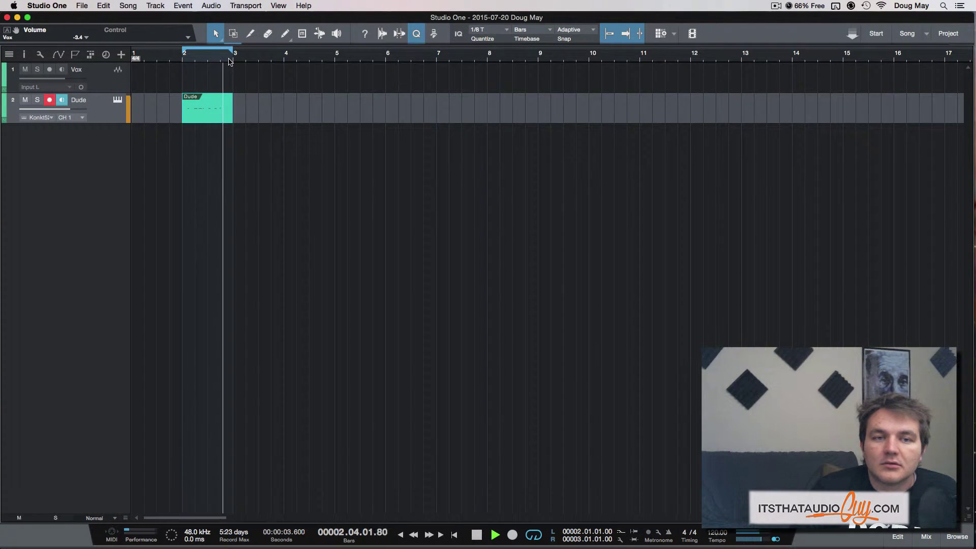
{"action": "key", "text": "space"}
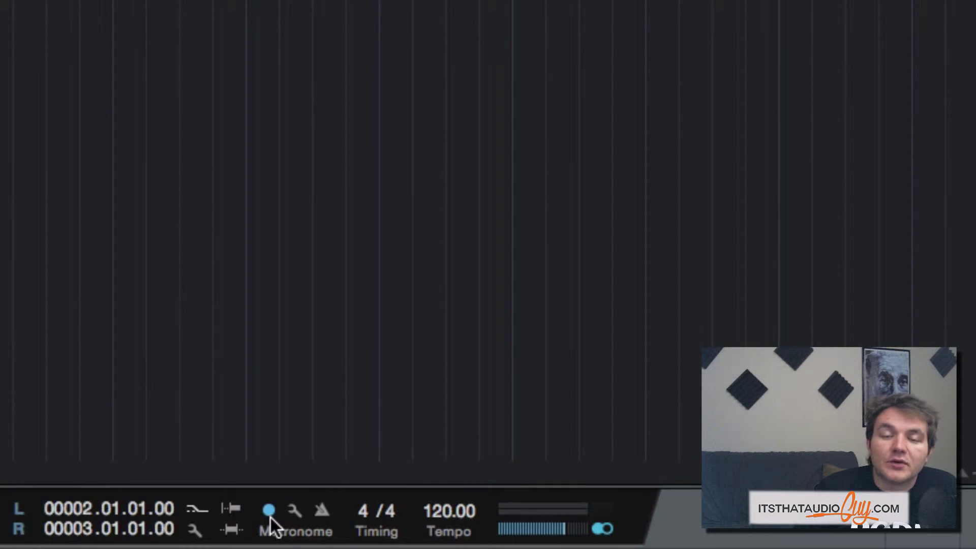
- View the Metronome Setup options, close them and switch the metronome click off
{"action": "left_click", "coordinate": [293, 511]}
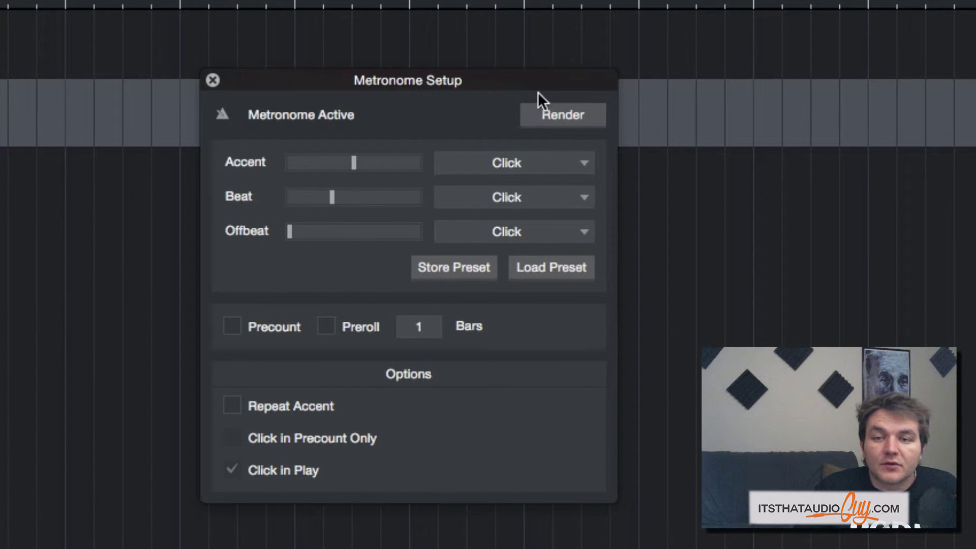
{"action": "left_click", "coordinate": [212, 80]}
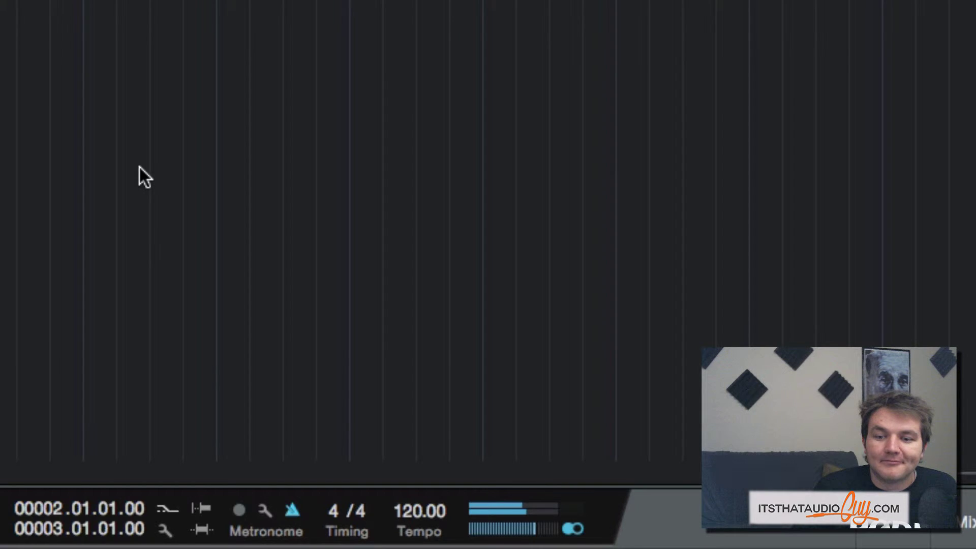
{"action": "key", "text": "c"}
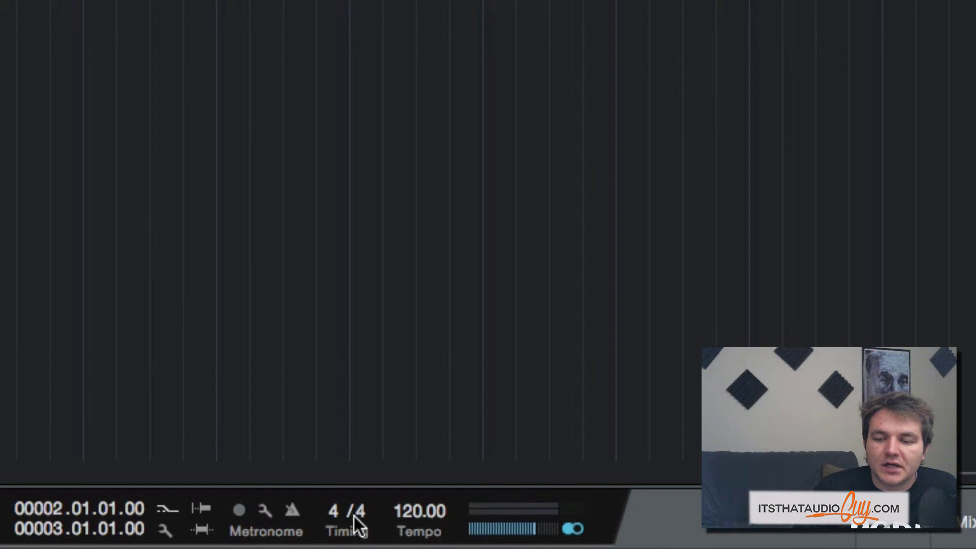
- View the available denominators and numerators for the time signature, closing both lists without choosing a value
{"action": "left_click", "coordinate": [355, 514]}
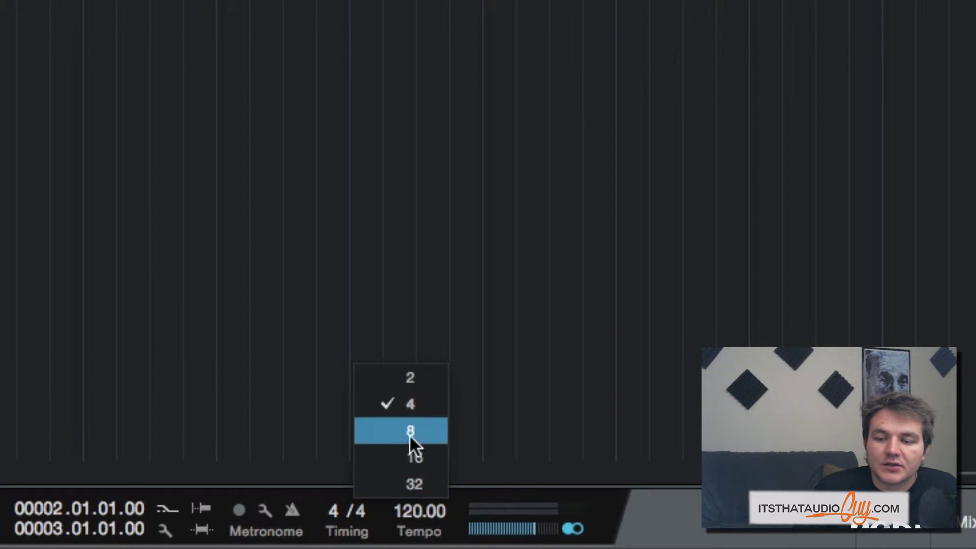
{"action": "left_click", "coordinate": [332, 507]}
{"action": "left_click", "coordinate": [329, 511]}
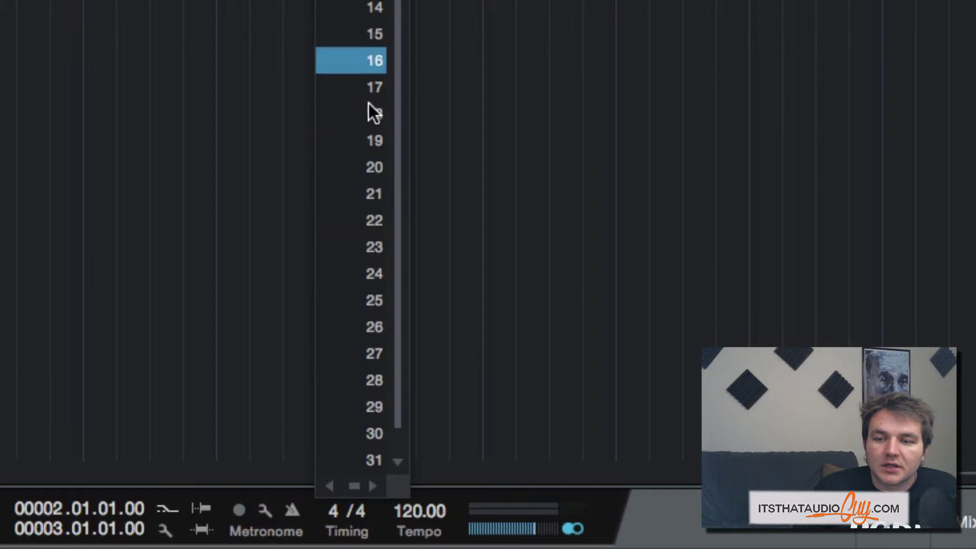
{"action": "scroll", "coordinate": [375, 120], "scroll_direction": "down", "scroll_amount": 1}
{"action": "scroll", "coordinate": [375, 120], "scroll_direction": "up", "scroll_amount": 3}
{"action": "left_click", "coordinate": [470, 71]}
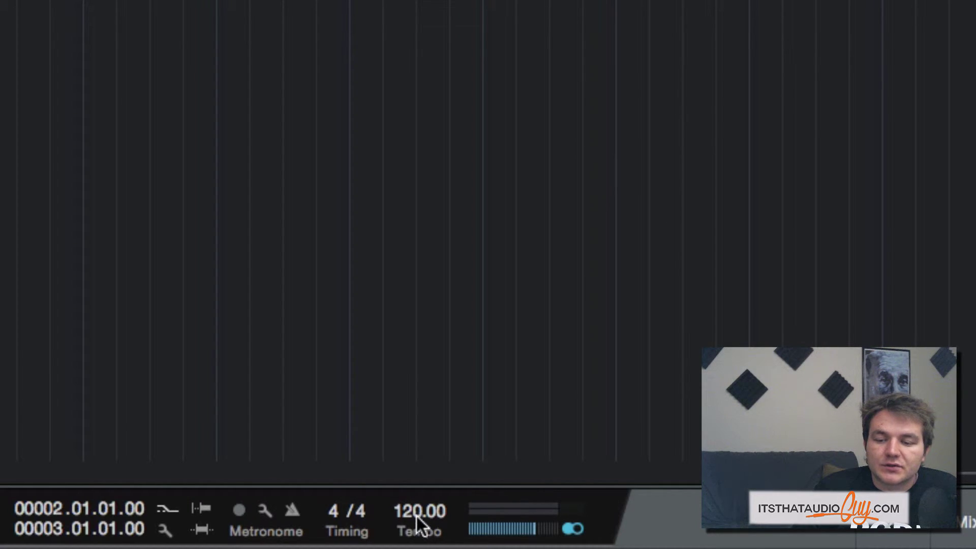
- Set the song tempo to 108.00, and briefly lower the main output volume before returning it to 0dB
{"action": "mouse_move", "coordinate": [416, 514]}
{"action": "left_mouse_down"}
{"action": "mouse_move", "coordinate": [418, 546]}
{"action": "mouse_move", "coordinate": [404, 518]}
{"action": "mouse_move", "coordinate": [420, 511]}
{"action": "left_mouse_up"}
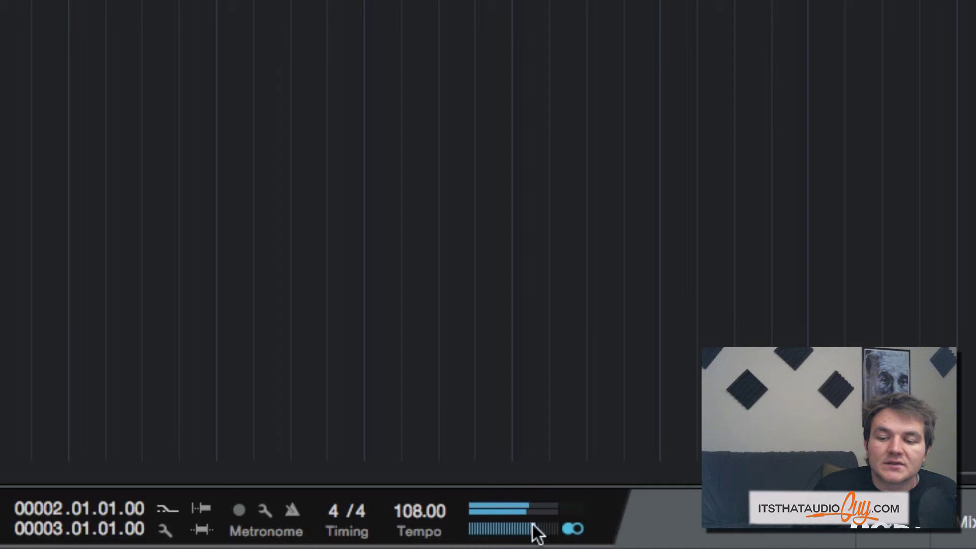
{"action": "mouse_move", "coordinate": [538, 527]}
{"action": "left_mouse_down"}
{"action": "mouse_move", "coordinate": [483, 533]}
{"action": "mouse_move", "coordinate": [519, 530]}
{"action": "left_mouse_up"}
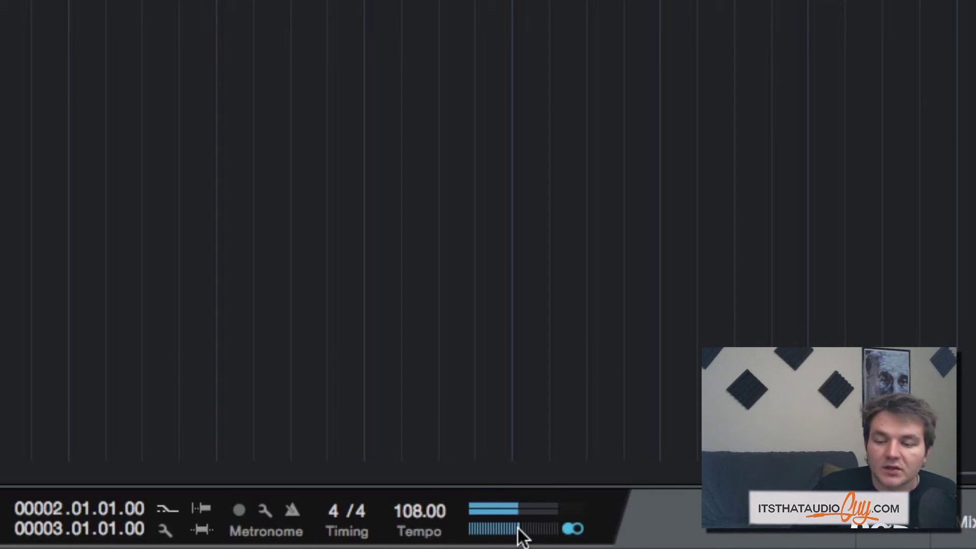
{"action": "scroll", "coordinate": [519, 534], "scroll_direction": "up", "scroll_amount": 3}
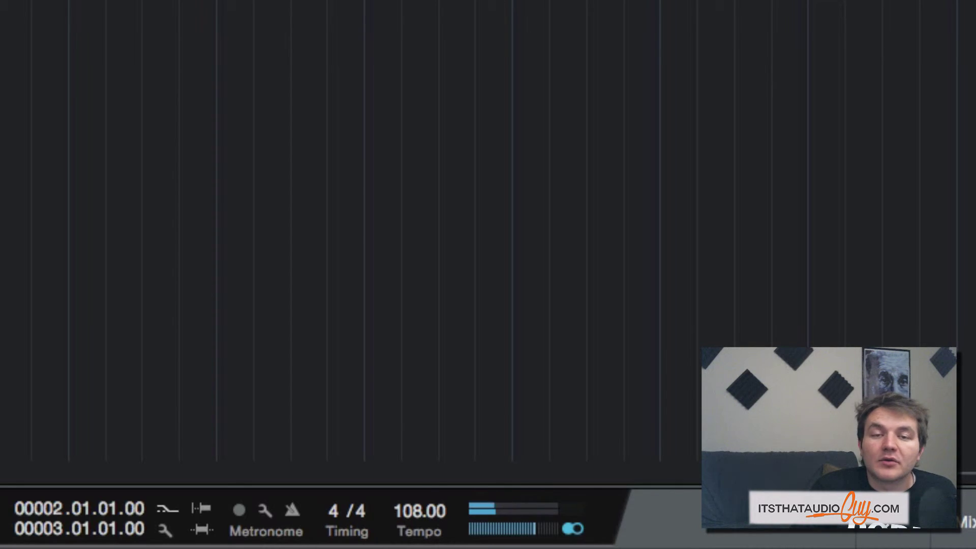
- Lower the Dude track's volume to about -63.8 dB, and reset it to 0dB
{"action": "mouse_move", "coordinate": [68, 111]}
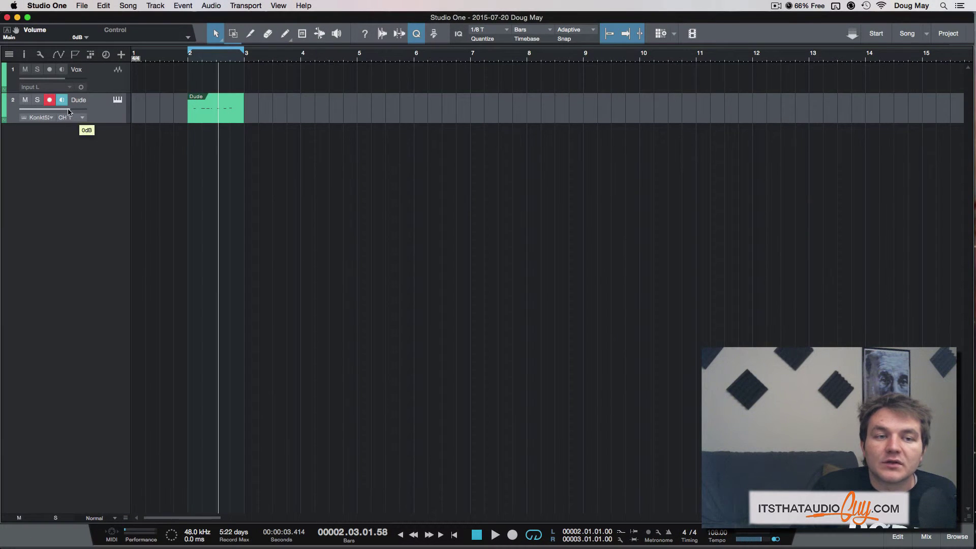
{"action": "left_click_drag", "start_coordinate": [69, 111], "coordinate": [23, 111]}
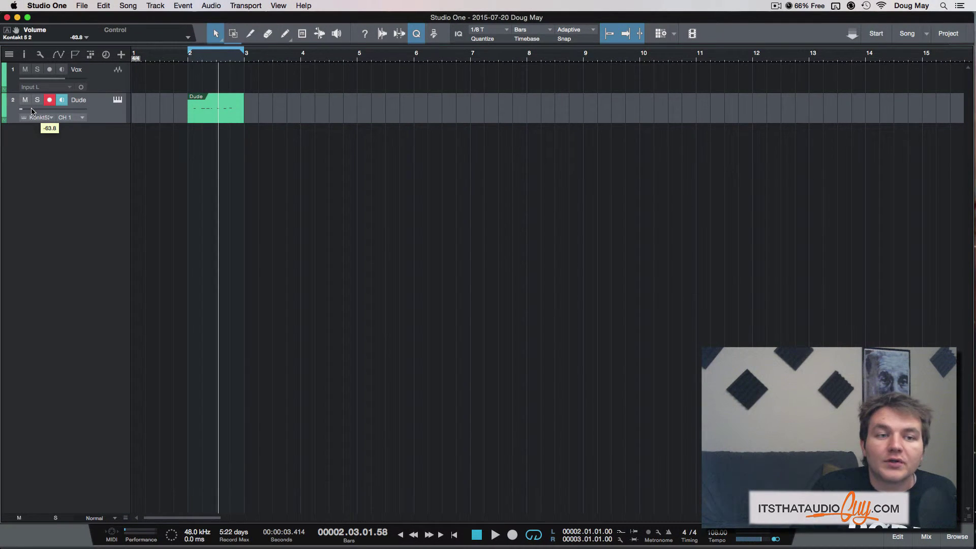
{"action": "left_click", "coordinate": [32, 112], "text": "alt"}
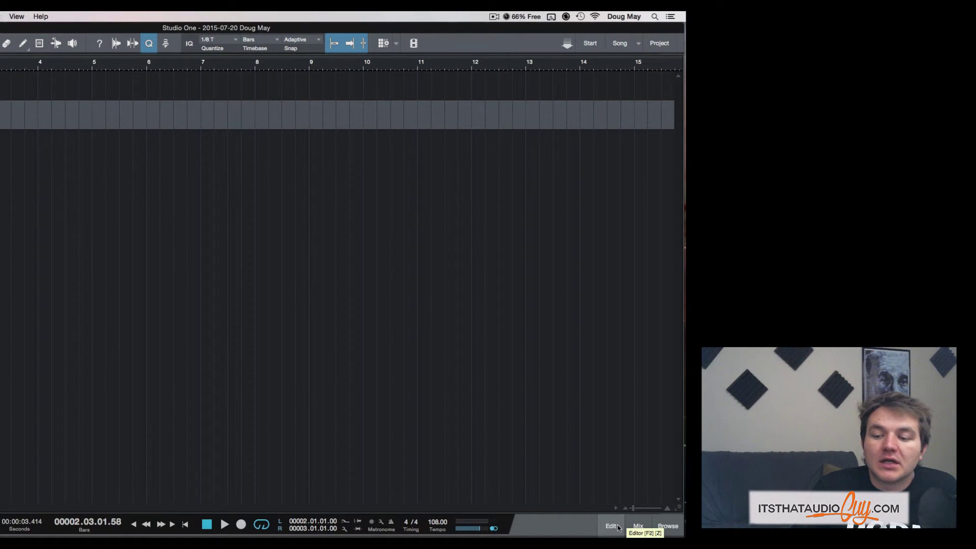
- View the note editor and the browser's instrument list, hiding each again
{"action": "left_click", "coordinate": [612, 526]}
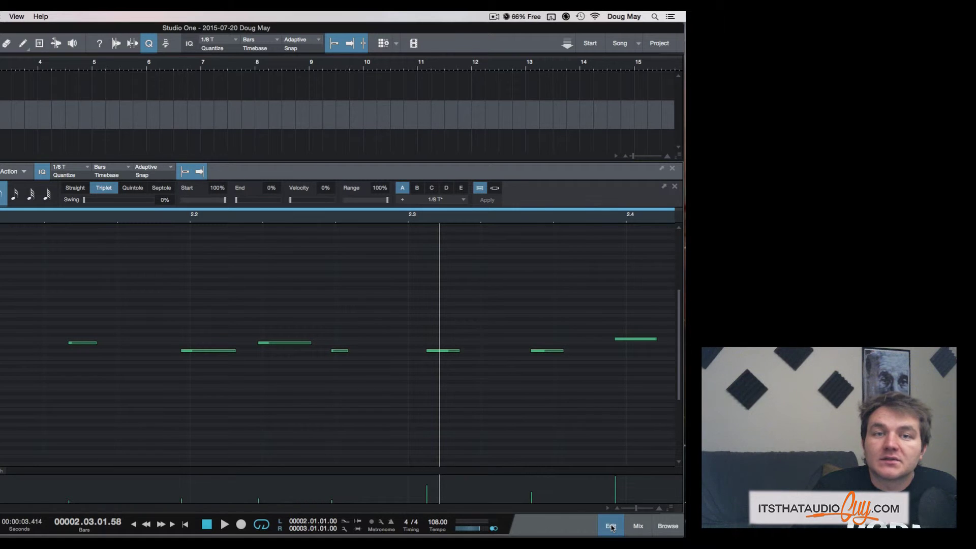
{"action": "left_click", "coordinate": [611, 527]}
{"action": "left_click", "coordinate": [666, 526]}
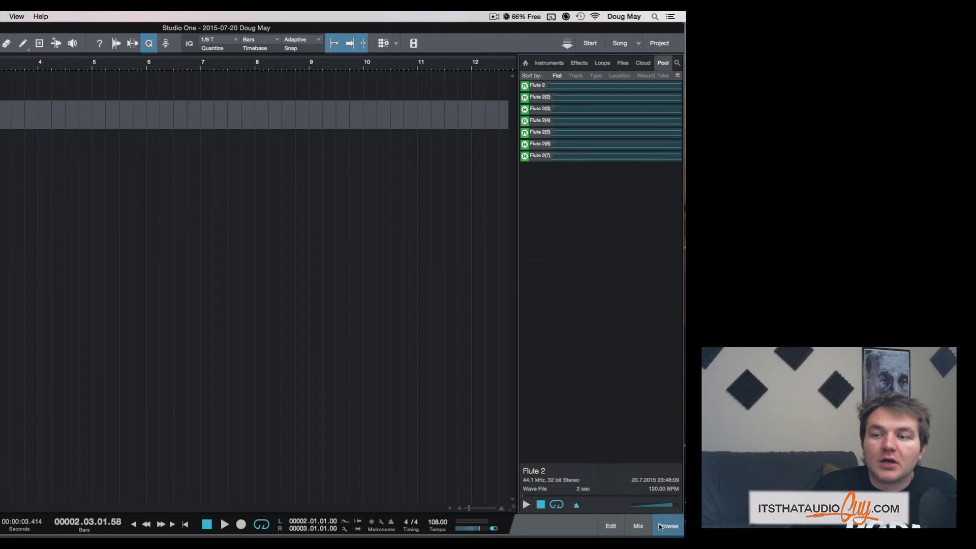
{"action": "left_click", "coordinate": [643, 63]}
{"action": "left_click", "coordinate": [549, 62]}
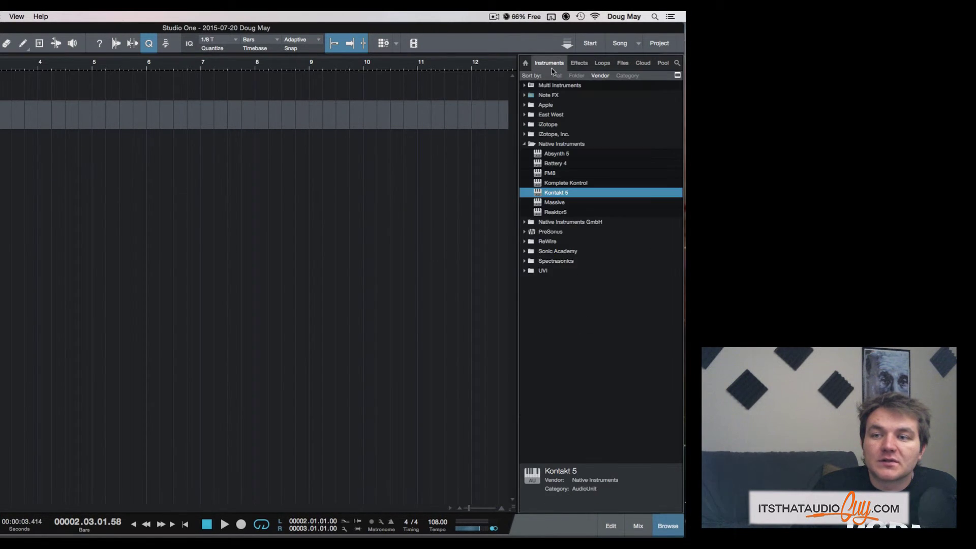
{"action": "left_click", "coordinate": [668, 526]}
- Show the mixer enlarged over the arrangement area, and expand the Kontakt 5 channel's inserts and sends
{"action": "left_click", "coordinate": [637, 525]}
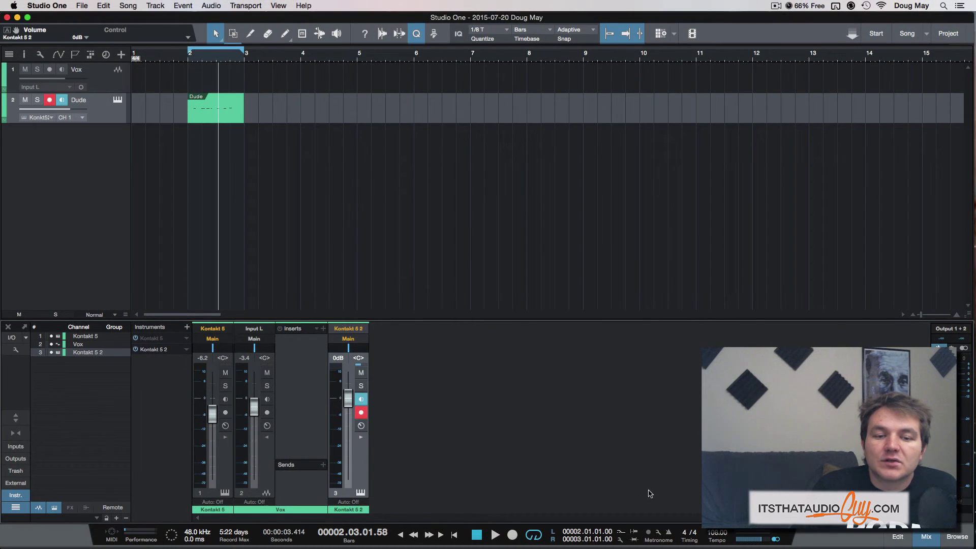
{"action": "left_click_drag", "start_coordinate": [457, 320], "coordinate": [459, 123]}
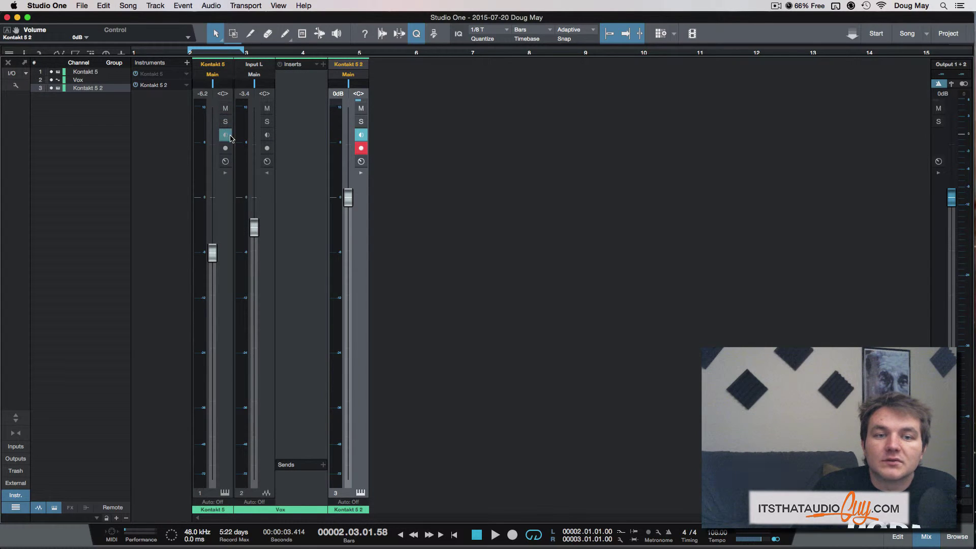
{"action": "left_click", "coordinate": [225, 175]}
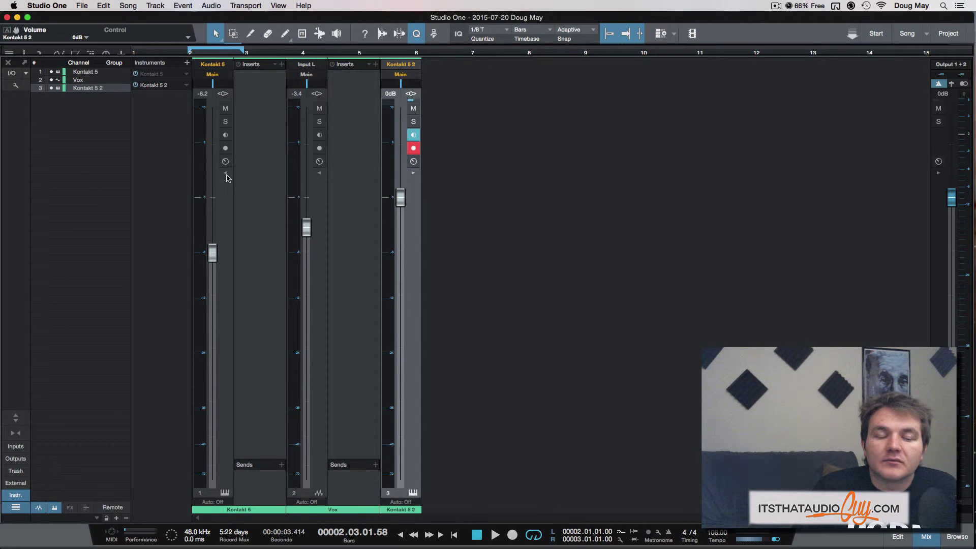
- Add the Binaural Pan effect to the Kontakt 5 channel's inserts
{"action": "left_click", "coordinate": [282, 65]}
{"action": "left_click", "coordinate": [282, 64]}
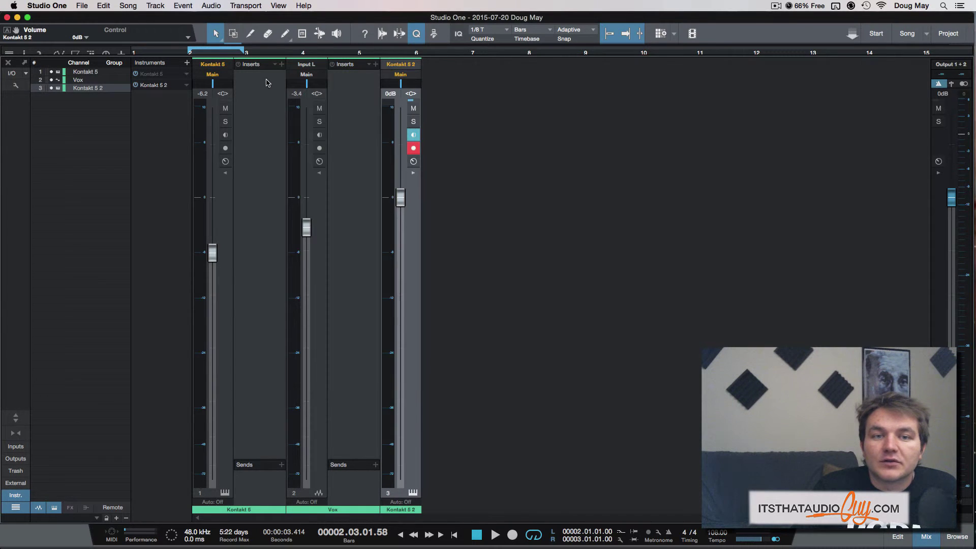
{"action": "left_click", "coordinate": [282, 65]}
{"action": "left_click", "coordinate": [320, 115]}
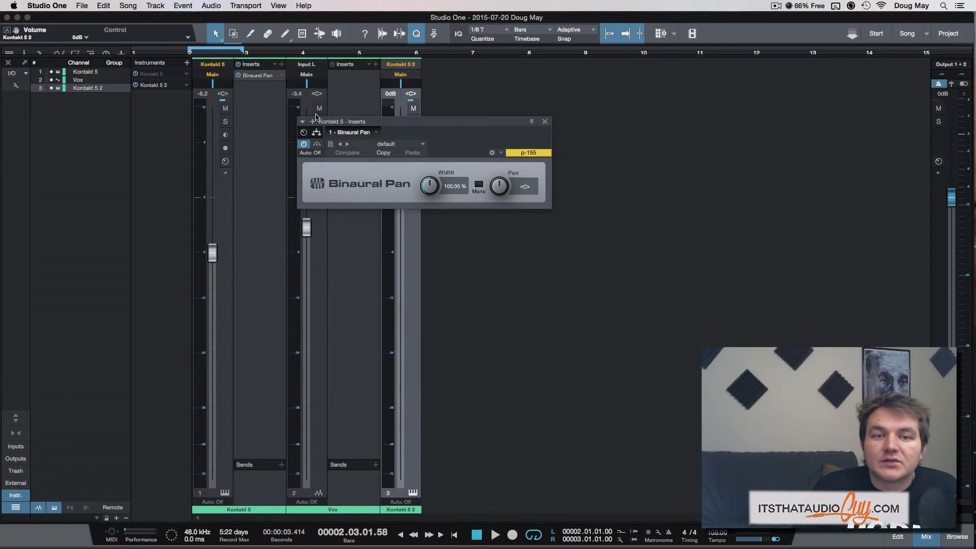
- View the delay effects in the browser, and close the Binaural Pan window
{"action": "left_click", "coordinate": [957, 536]}
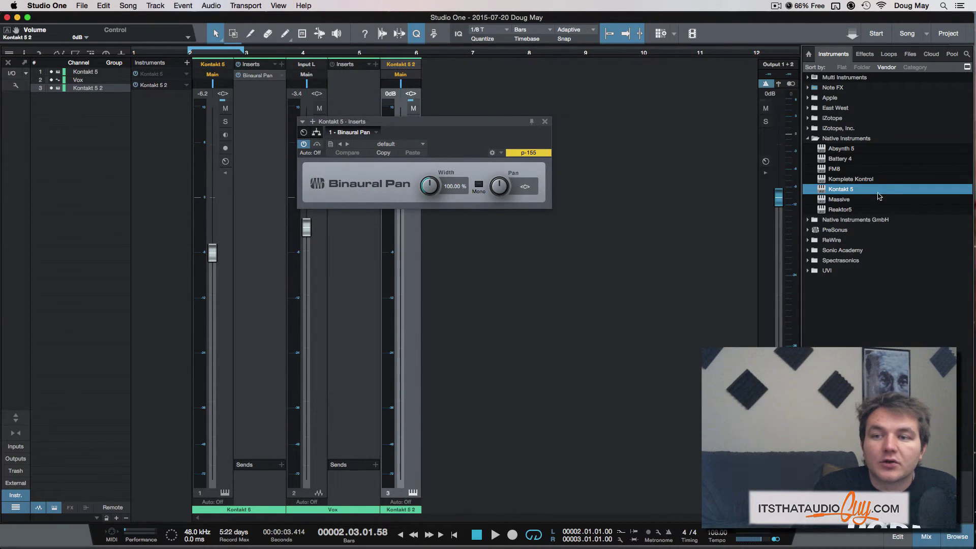
{"action": "left_click", "coordinate": [864, 54]}
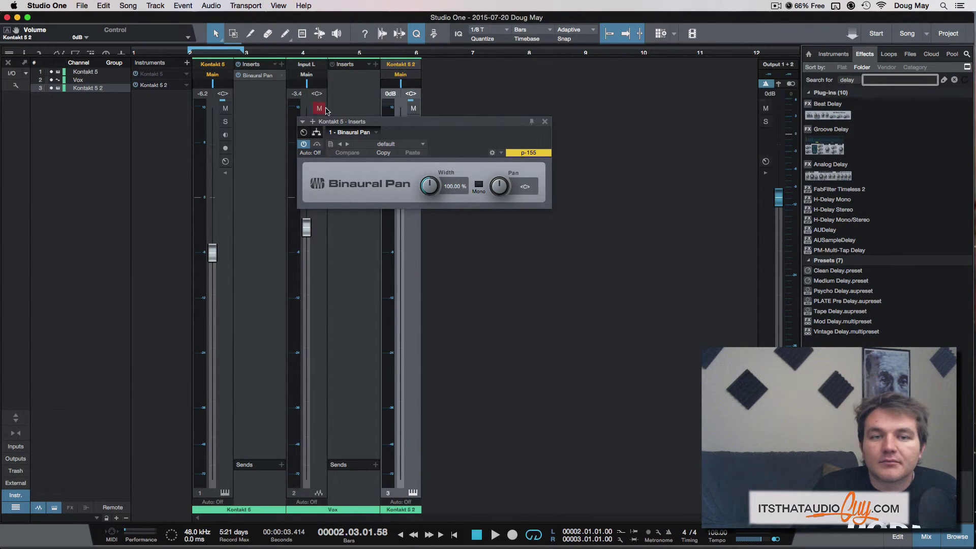
{"action": "left_click", "coordinate": [238, 76]}
{"action": "left_click", "coordinate": [244, 90]}
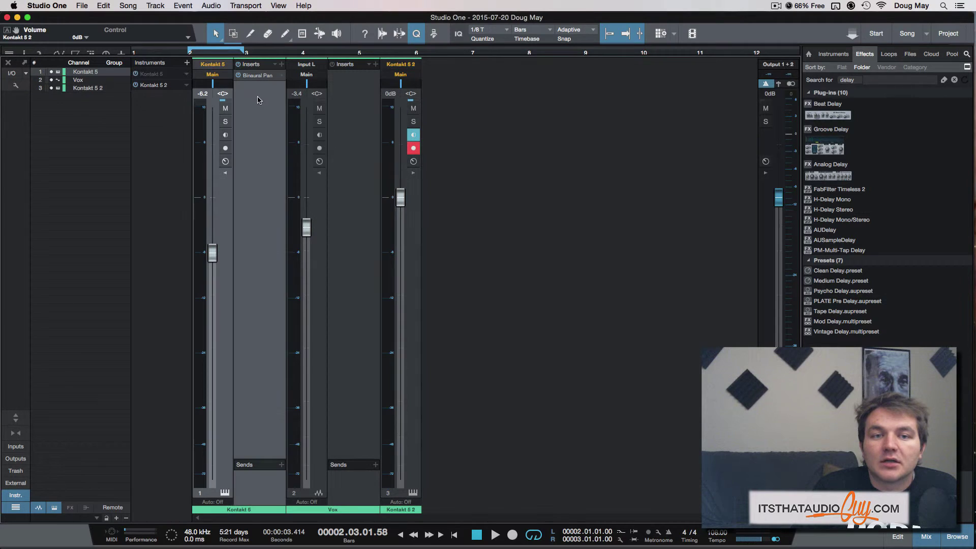
- Add a Compressor below Binaural Pan on the Kontakt 5 channel, close its window and leave all inserts active
{"action": "left_click", "coordinate": [281, 64]}
{"action": "left_click", "coordinate": [373, 136]}
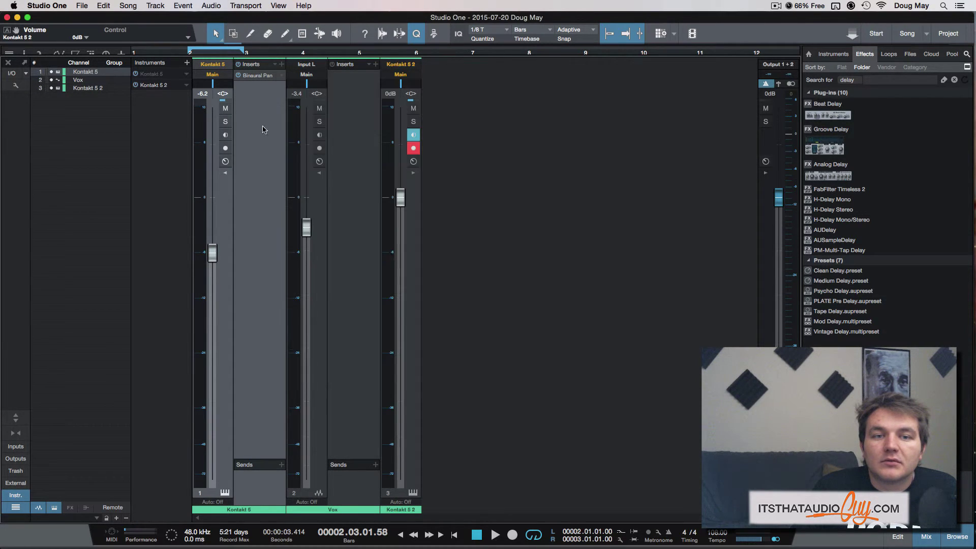
{"action": "left_click", "coordinate": [681, 121]}
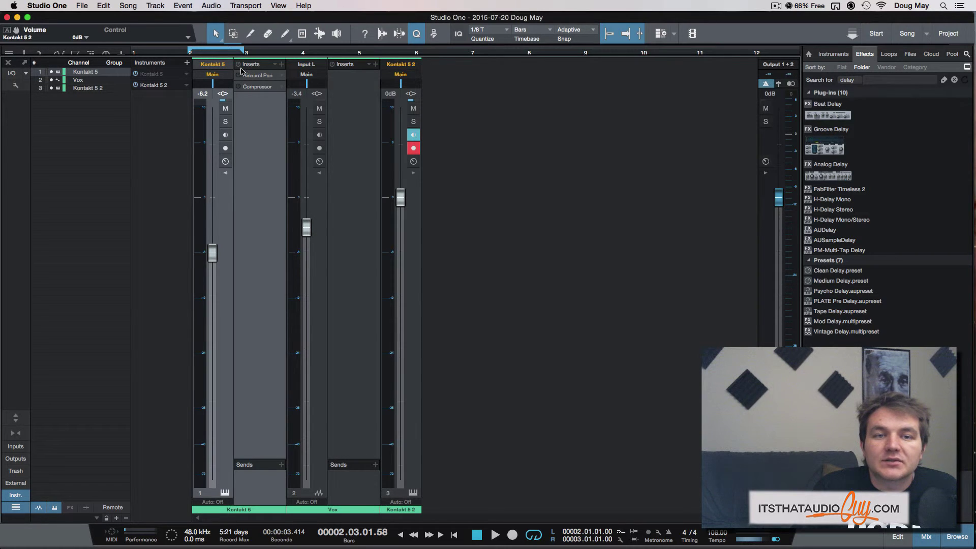
{"action": "left_click", "coordinate": [238, 64]}
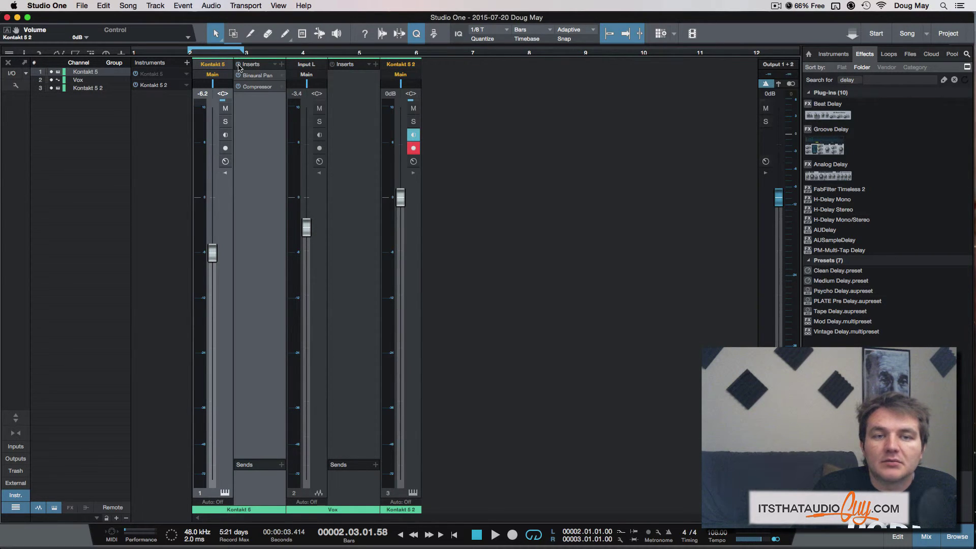
- Add a bus channel to the mixer, and create a send from the Kontakt 5 channel to Bus 1
{"action": "right_click", "coordinate": [481, 207]}
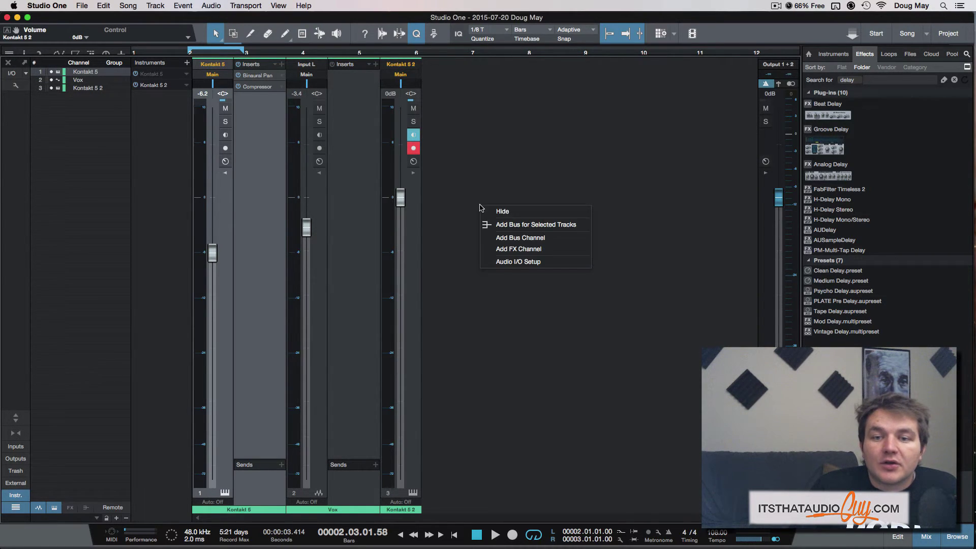
{"action": "left_click", "coordinate": [505, 243]}
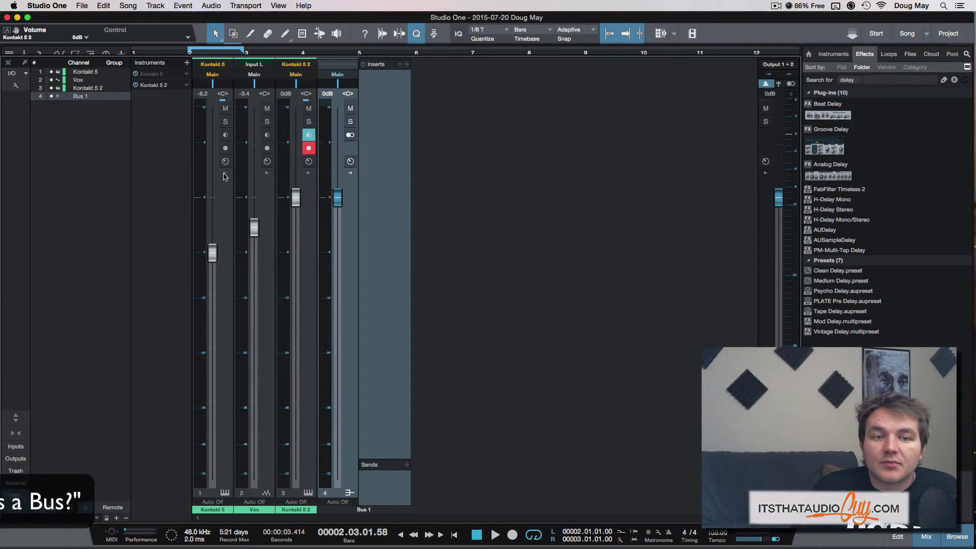
{"action": "left_click", "coordinate": [281, 465]}
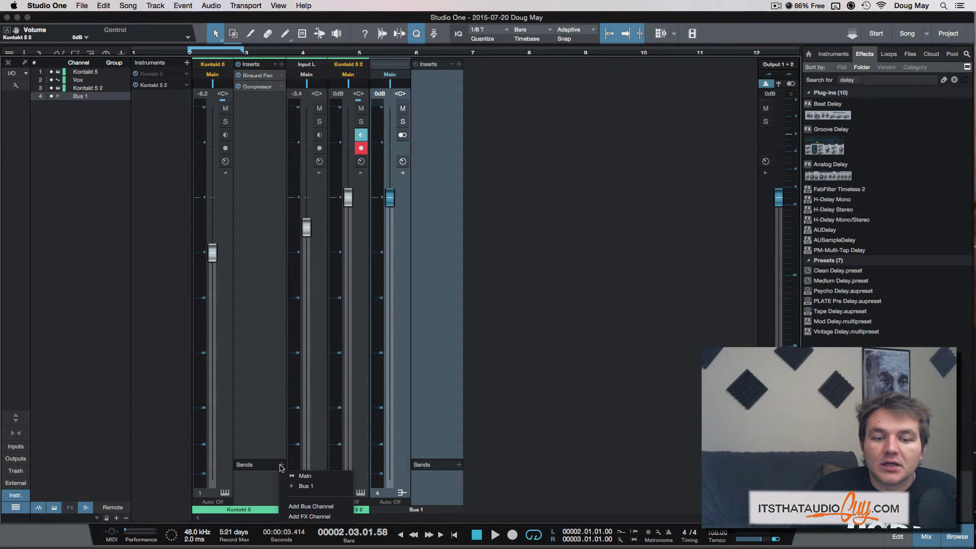
{"action": "left_click", "coordinate": [294, 470]}
- Set the Bus 1 send level to about -8.6 dB, and reset the Kontakt 5 channel's fader to 0dB
{"action": "left_click_drag", "start_coordinate": [273, 489], "coordinate": [254, 487]}
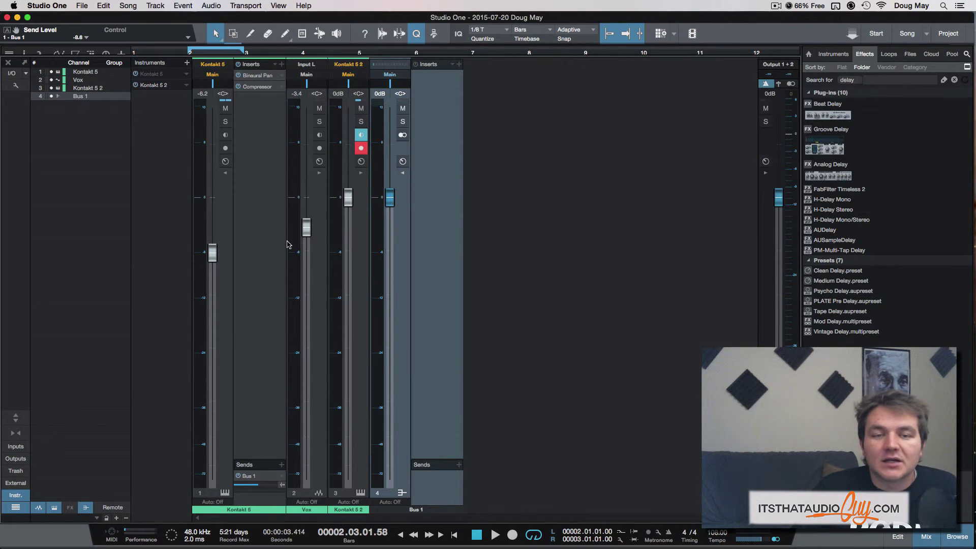
{"action": "left_click", "coordinate": [212, 253], "text": "alt"}
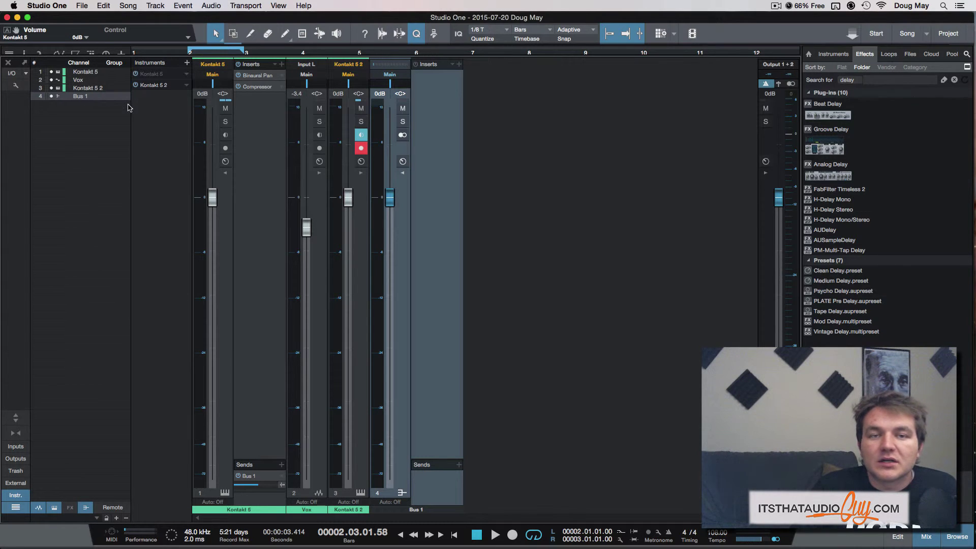
- Toggle the mixer's instruments list off and on, and look at the list of external devices
{"action": "left_click", "coordinate": [16, 495]}
{"action": "left_click", "coordinate": [16, 495]}
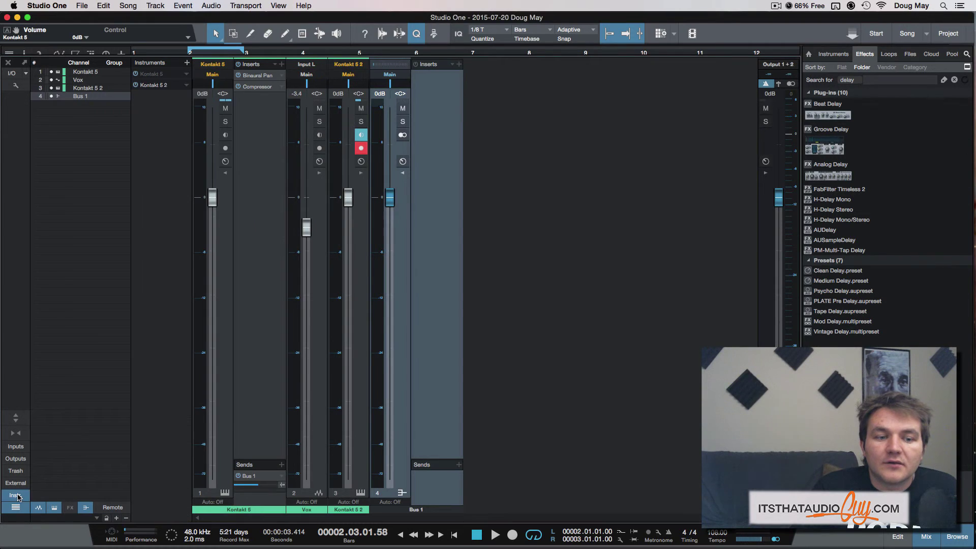
{"action": "left_click", "coordinate": [16, 496]}
{"action": "left_click", "coordinate": [17, 483]}
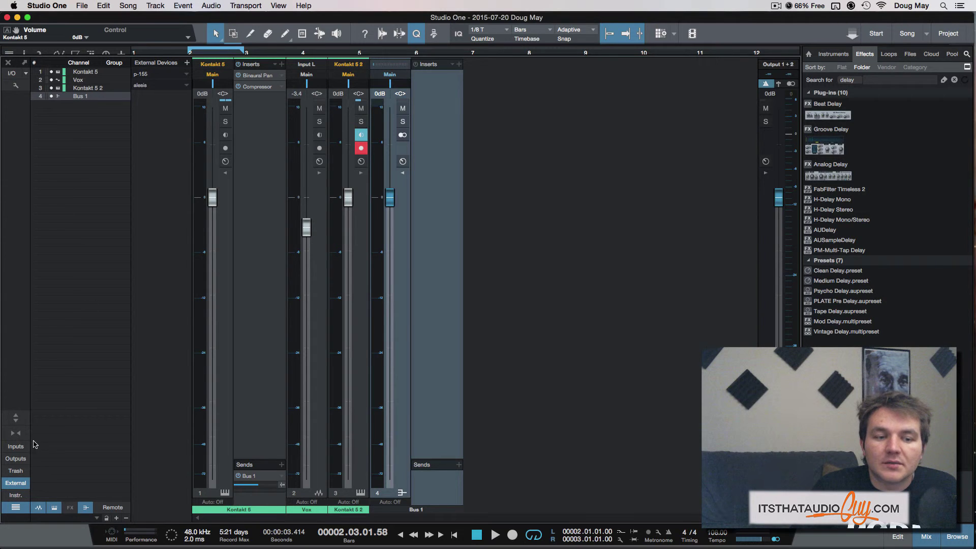
{"action": "left_click", "coordinate": [16, 483]}
- Restore the deleted FM8 instrument from the mixer's trash bin as a channel, and close its plug-in window
{"action": "left_click", "coordinate": [16, 470]}
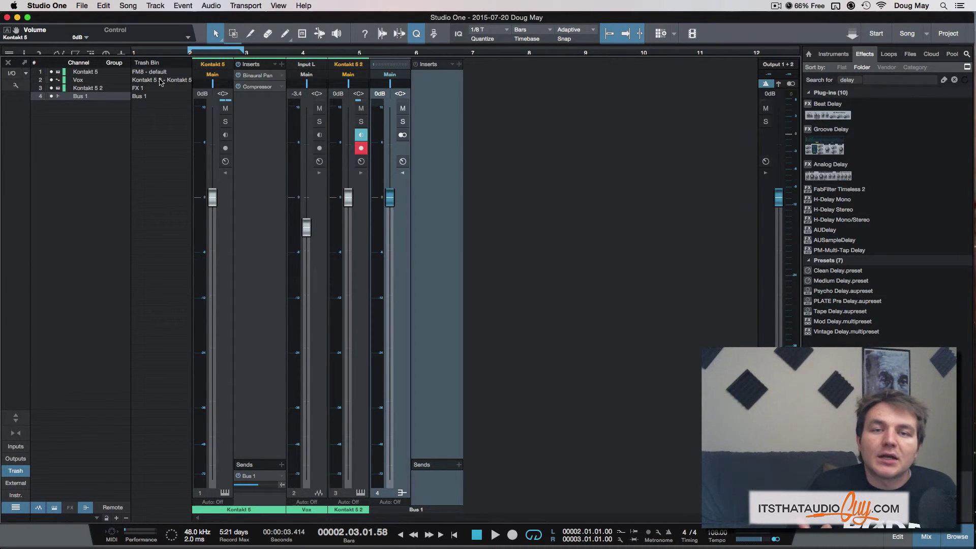
{"action": "left_click", "coordinate": [145, 72]}
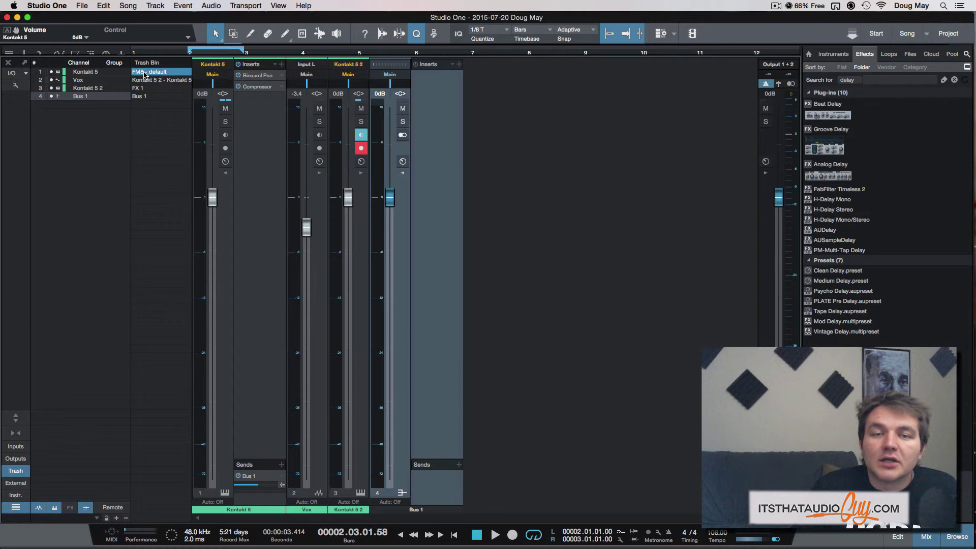
{"action": "left_click_drag", "start_coordinate": [140, 75], "coordinate": [219, 69]}
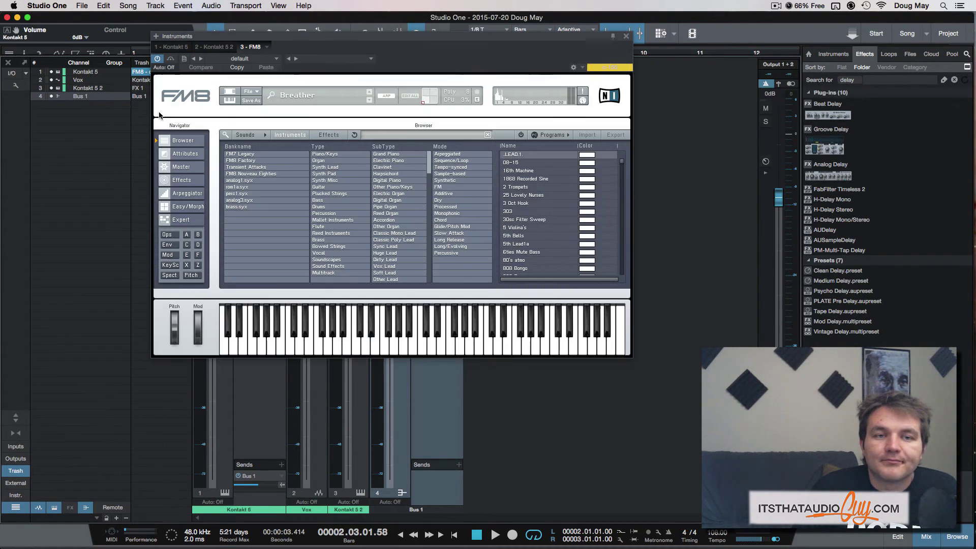
{"action": "left_click", "coordinate": [627, 36]}
- Show the mixer's input channels to check their incoming levels, and hide them again
{"action": "left_click", "coordinate": [16, 446]}
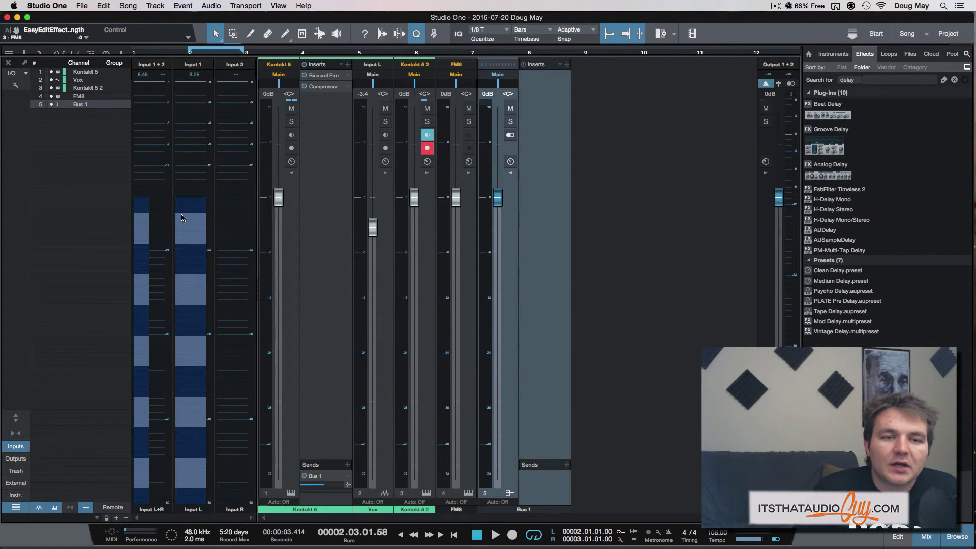
{"action": "mouse_move", "coordinate": [200, 187]}
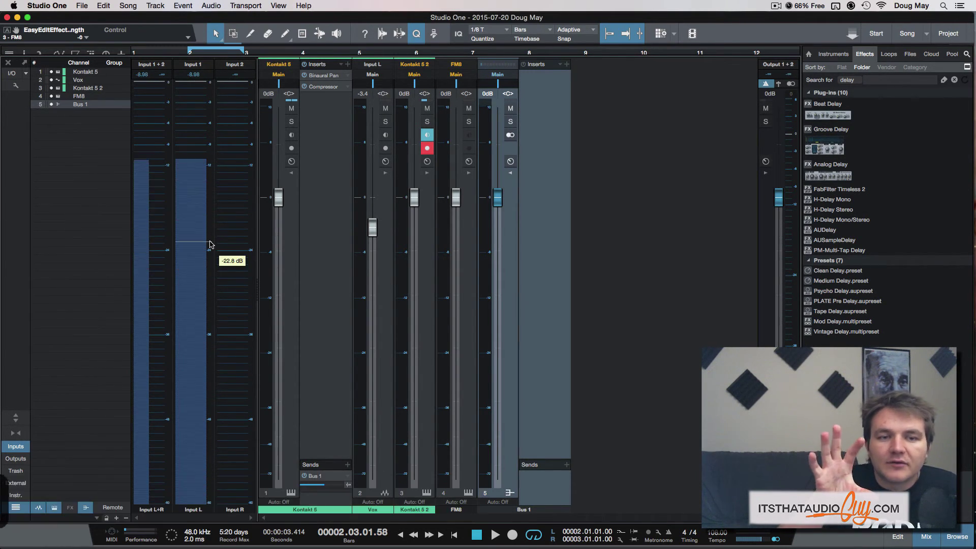
{"action": "left_click", "coordinate": [22, 450]}
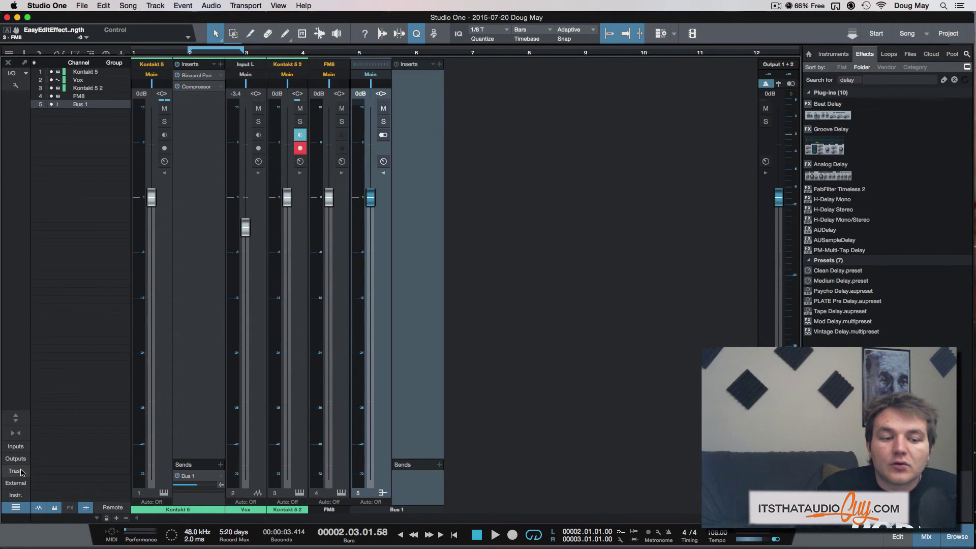
- Hide the audio, instrument and bus channels in the mixer, and close the browser
{"action": "left_click", "coordinate": [41, 508]}
{"action": "left_click", "coordinate": [55, 507]}
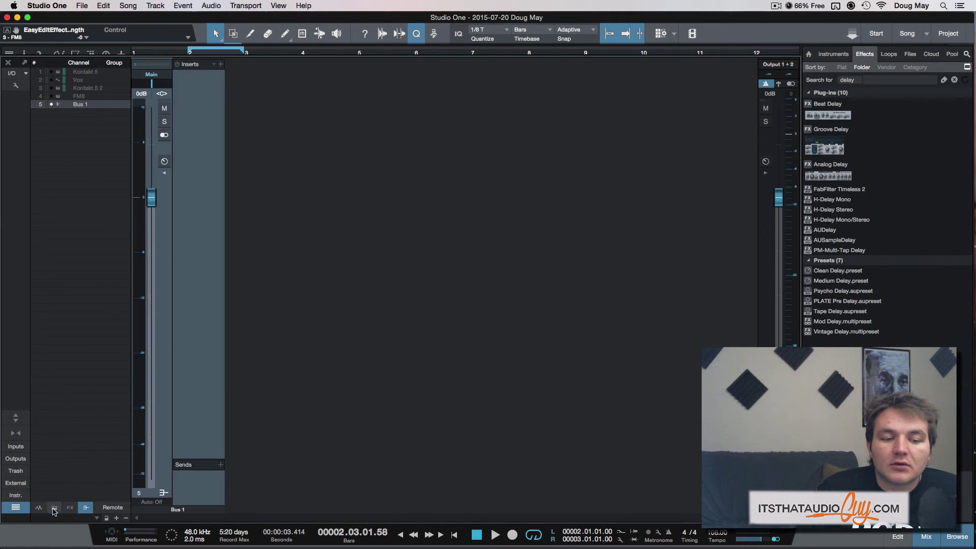
{"action": "left_click", "coordinate": [85, 507]}
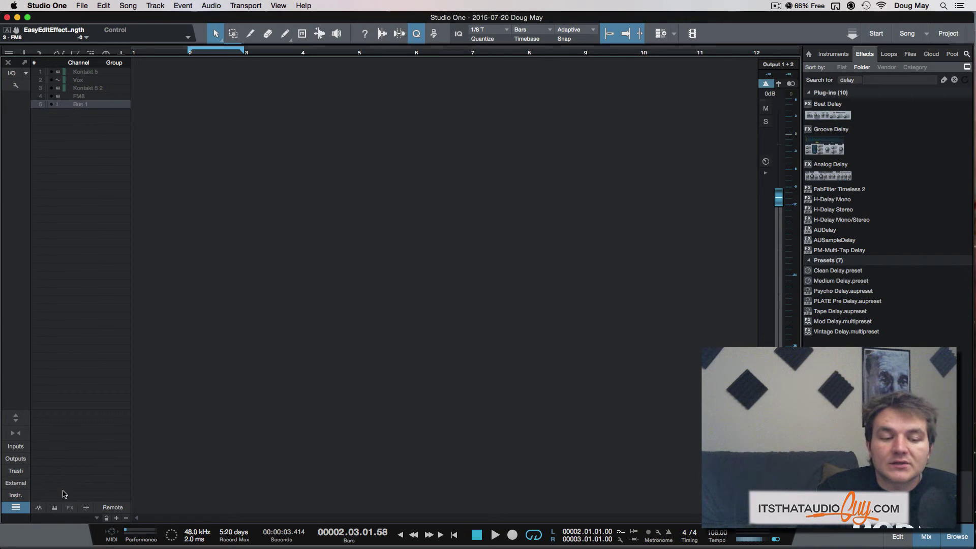
{"action": "key", "text": "F5"}
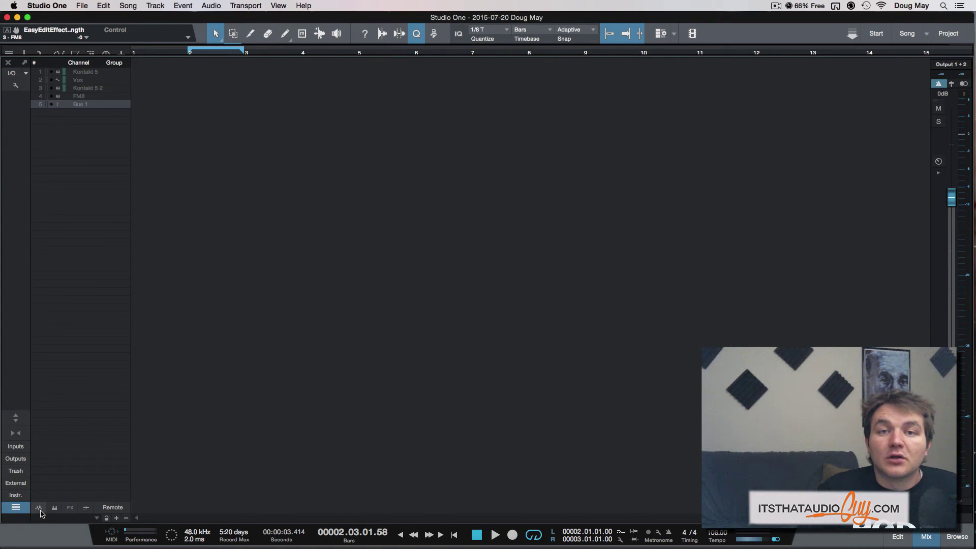
- Show and hide the audio, instrument and bus channel types one at a time in the mixer, leaving all hidden
{"action": "left_click", "coordinate": [40, 511]}
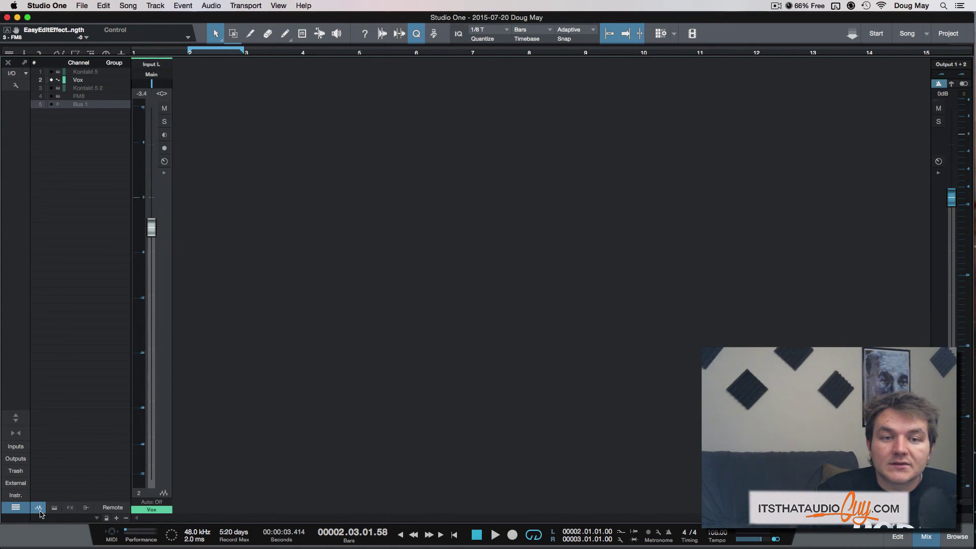
{"action": "left_click", "coordinate": [40, 511]}
{"action": "left_click", "coordinate": [40, 511]}
{"action": "left_click", "coordinate": [40, 511]}
{"action": "left_click", "coordinate": [54, 511]}
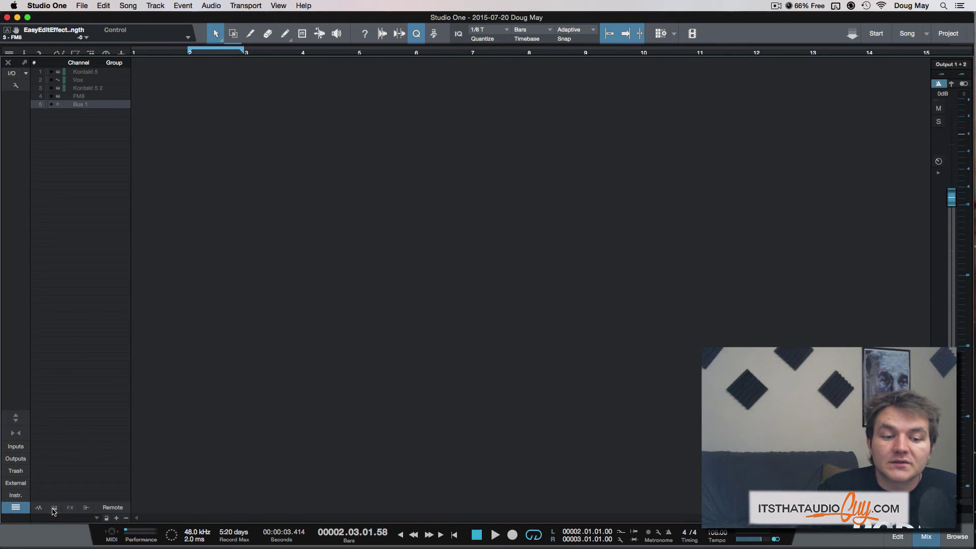
{"action": "left_click", "coordinate": [54, 508]}
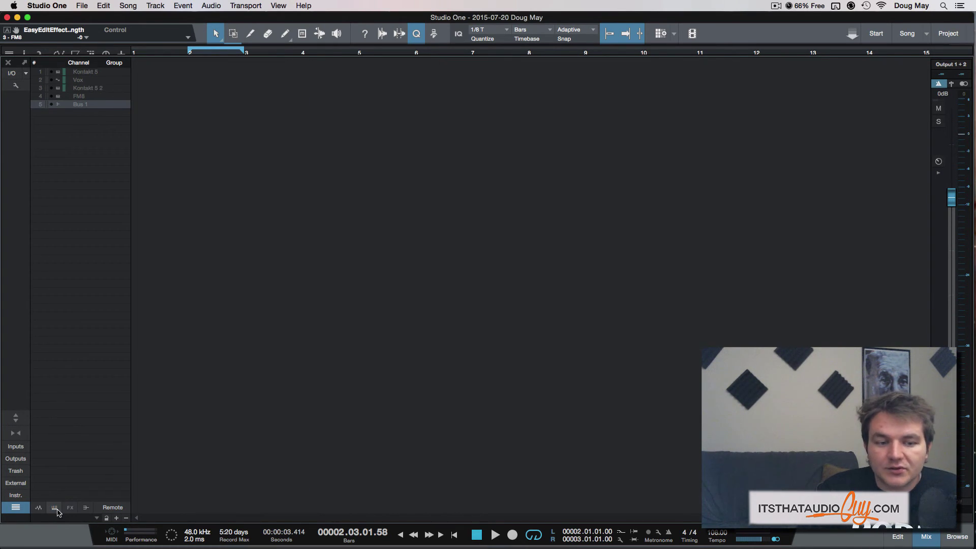
{"action": "left_click", "coordinate": [85, 509]}
{"action": "left_click", "coordinate": [85, 510]}
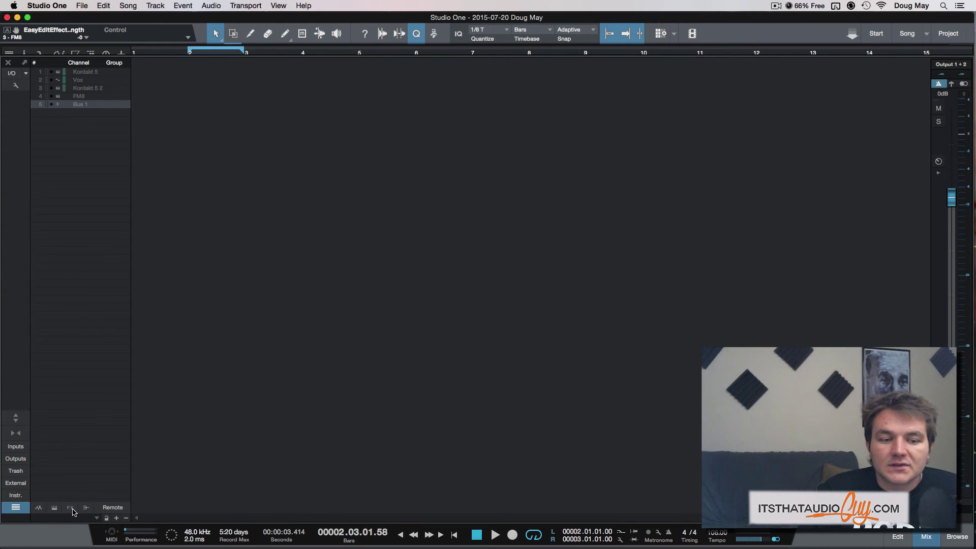
- Make the audio, instrument and bus channels visible in the mixer again, and close the mixer
{"action": "left_click", "coordinate": [39, 508]}
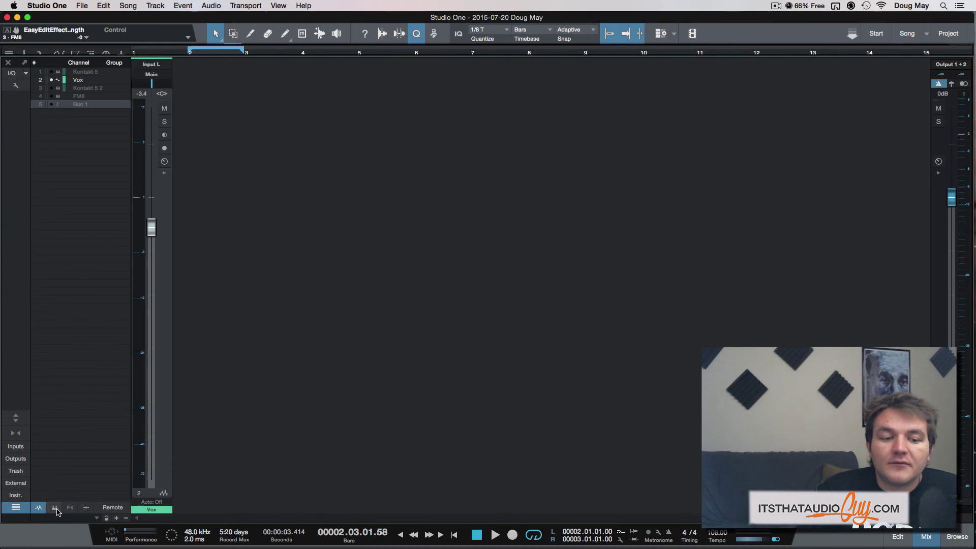
{"action": "left_click", "coordinate": [55, 508]}
{"action": "left_click", "coordinate": [86, 509]}
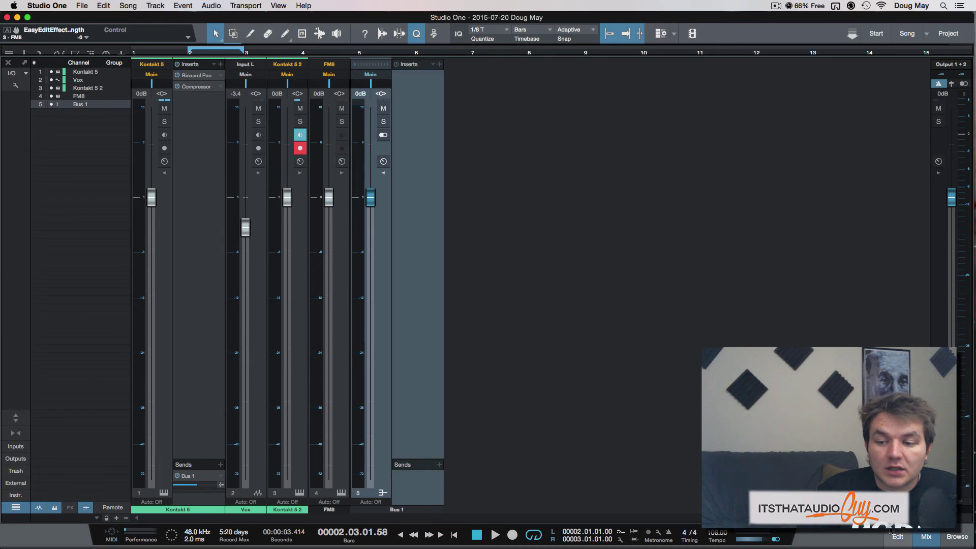
{"action": "left_click", "coordinate": [926, 537]}
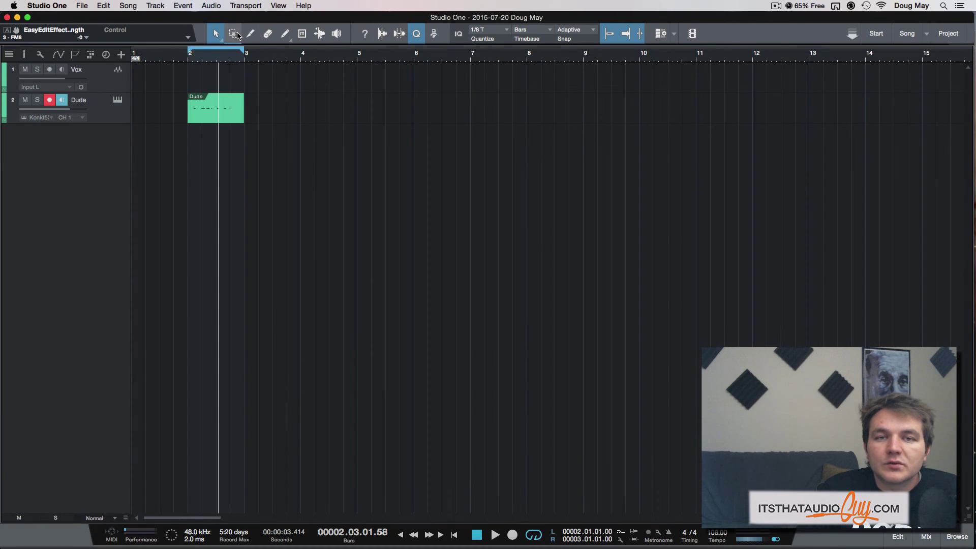